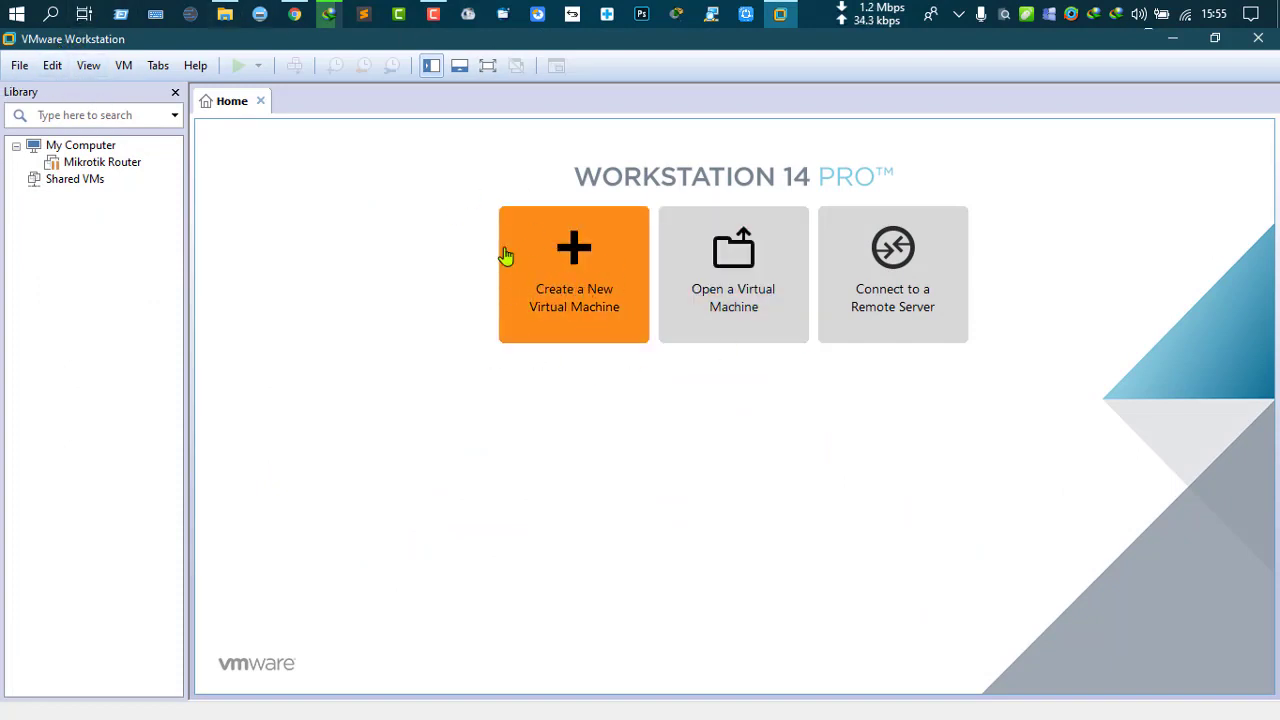
Step: Launch the New Virtual Machine Wizard and continue with the Typical (recommended) configuration
left_click(560, 257)
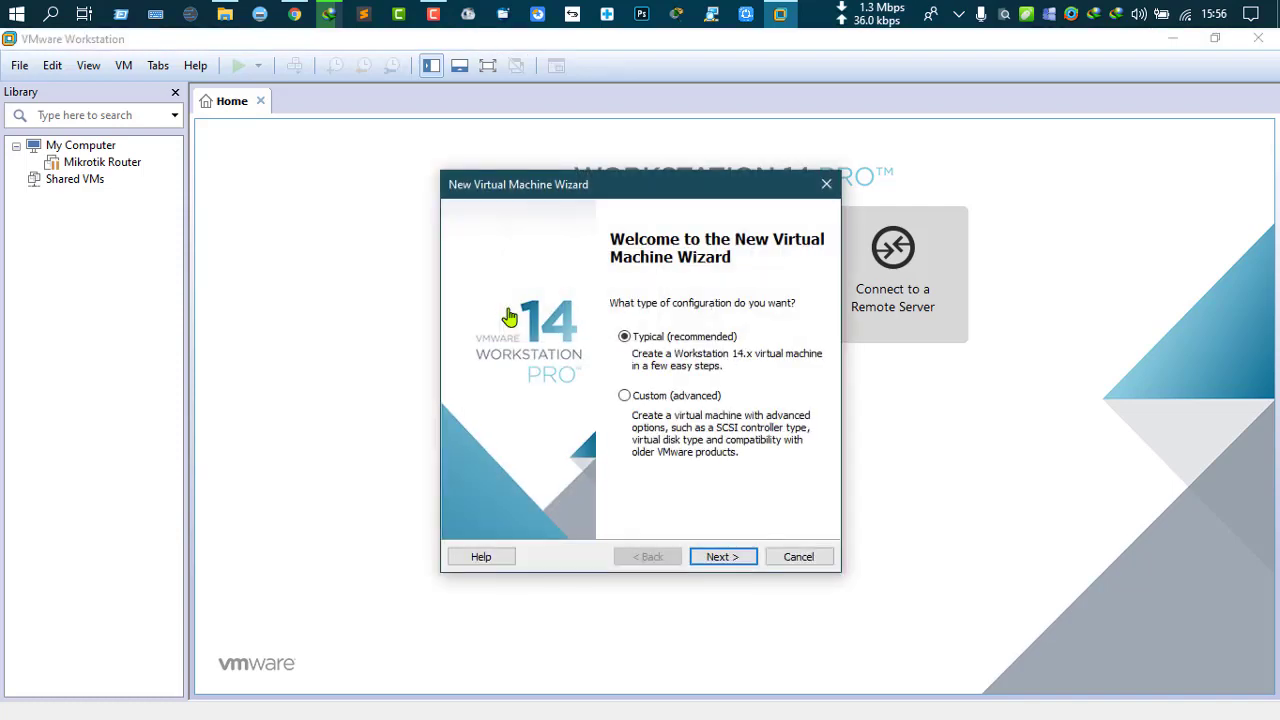
left_click_drag(629, 176, 511, 124)
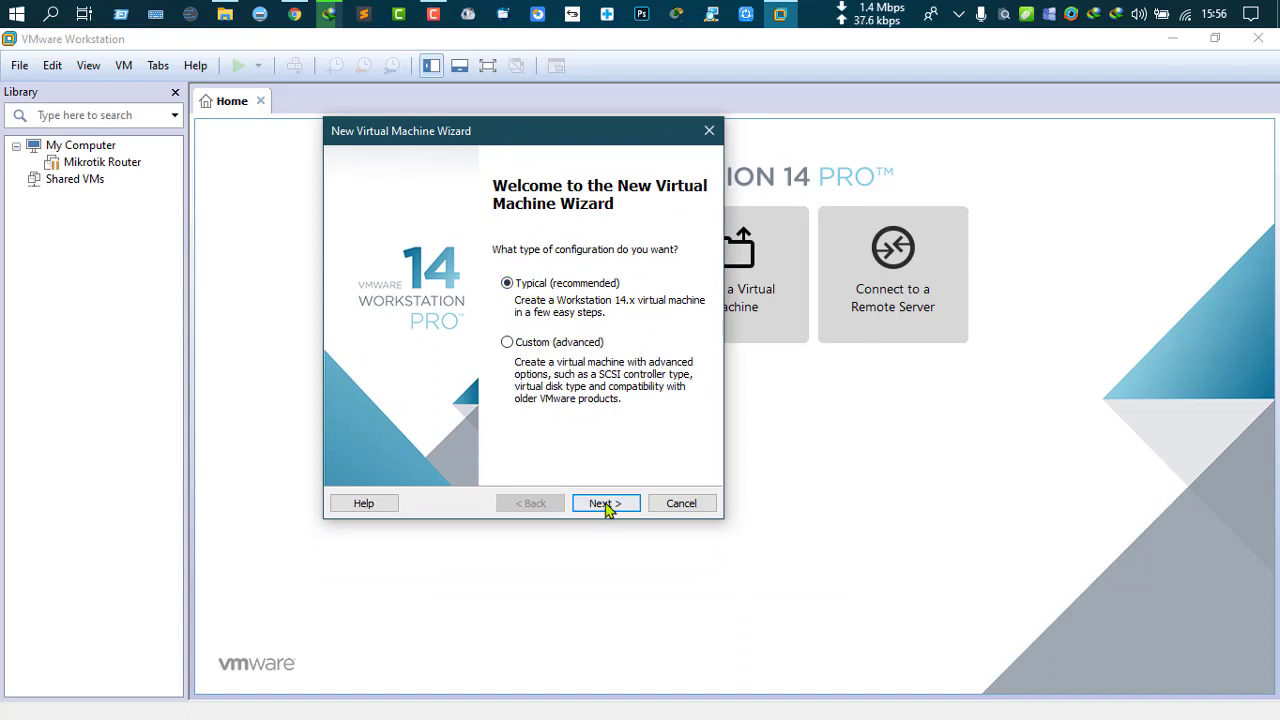
left_click(605, 507)
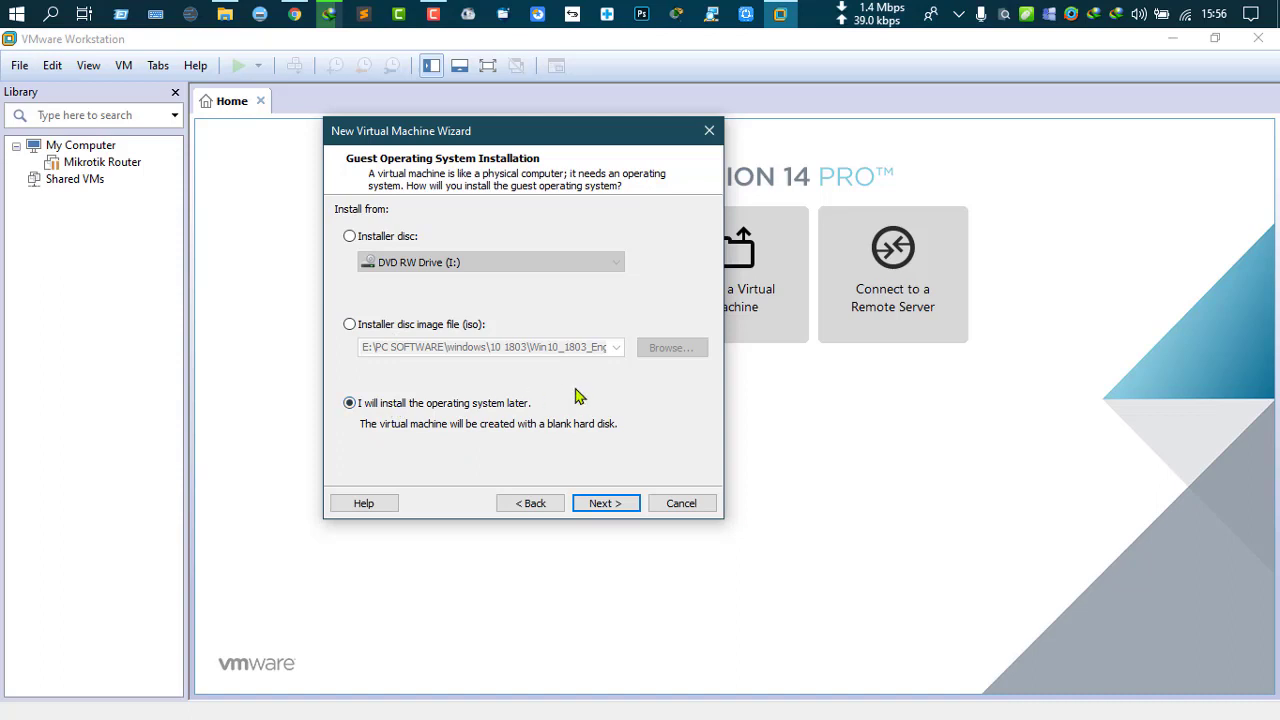
Step: Use mikrotik-6.47beta54.iso from the Downloads folder as the installer disc image
left_click(349, 324)
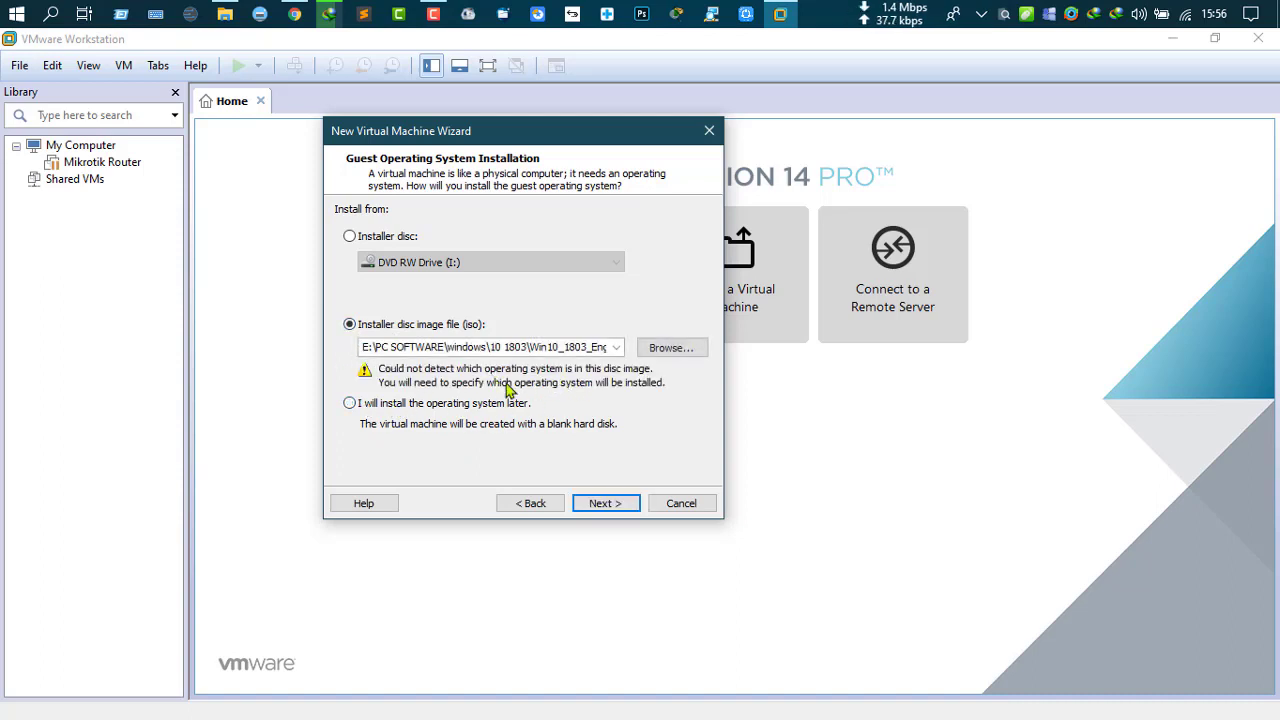
left_click(671, 349)
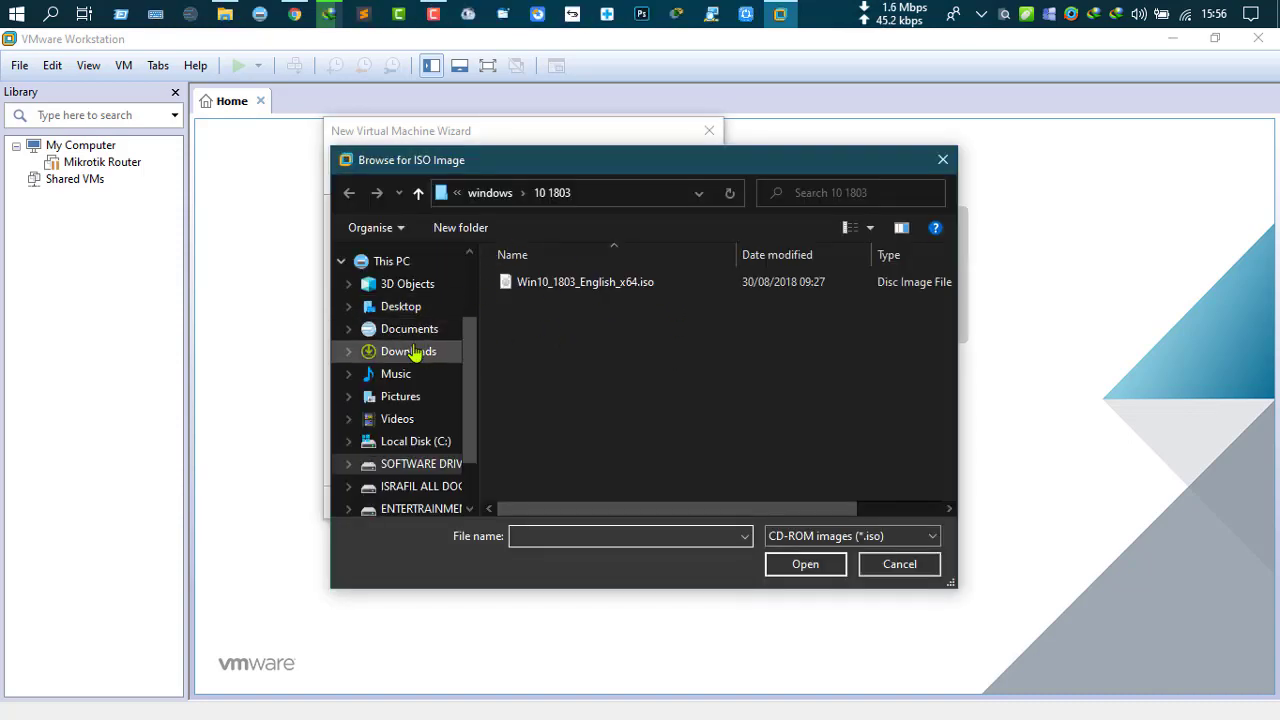
left_click(412, 352)
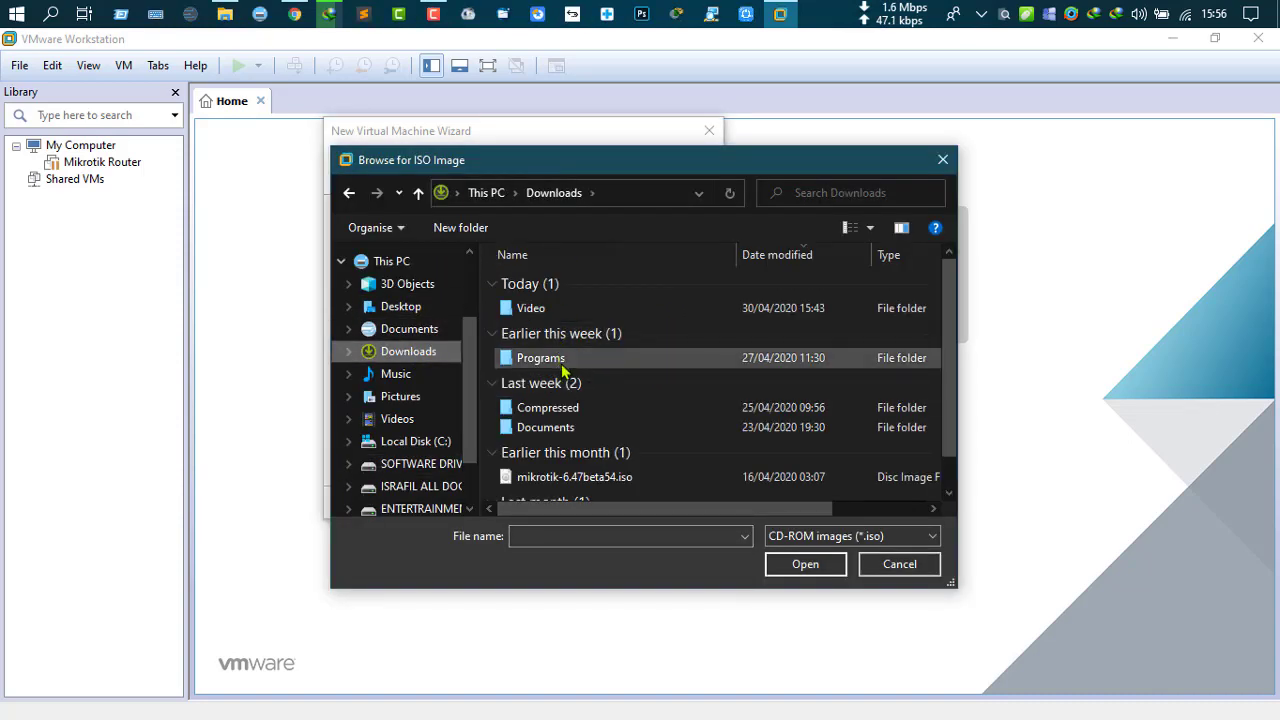
scroll(565, 400, "down", 1)
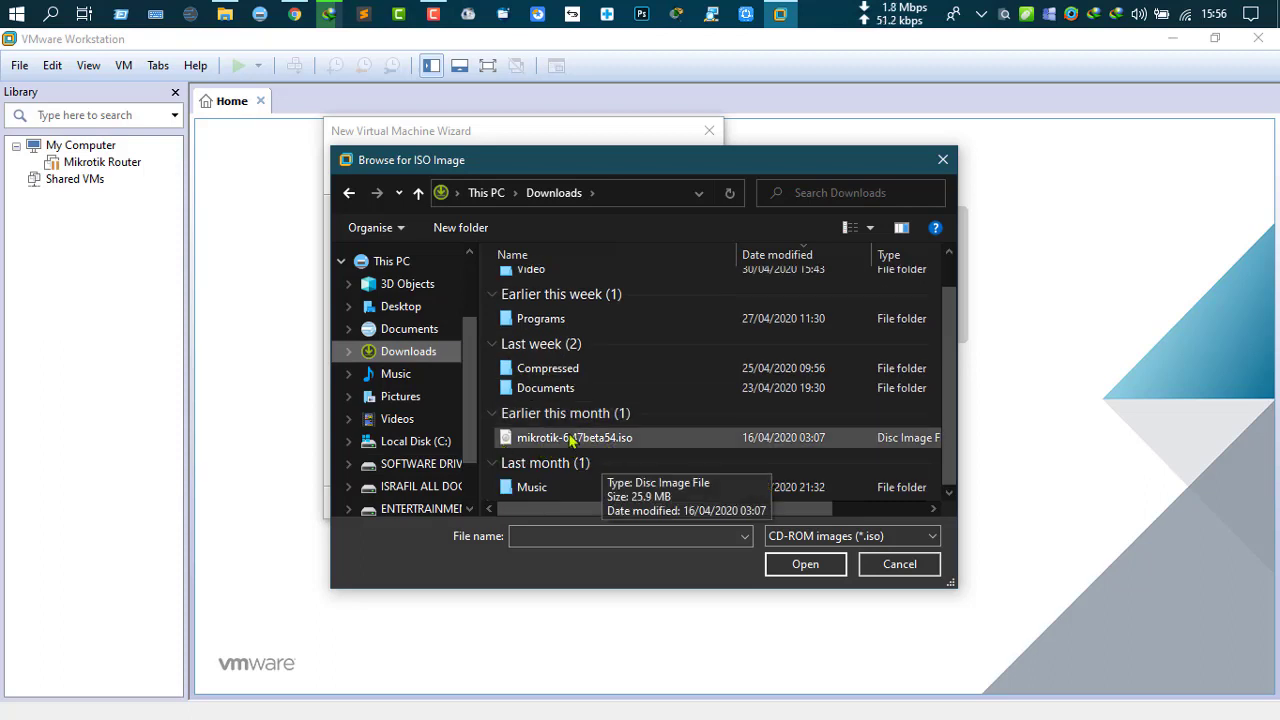
left_click(590, 440)
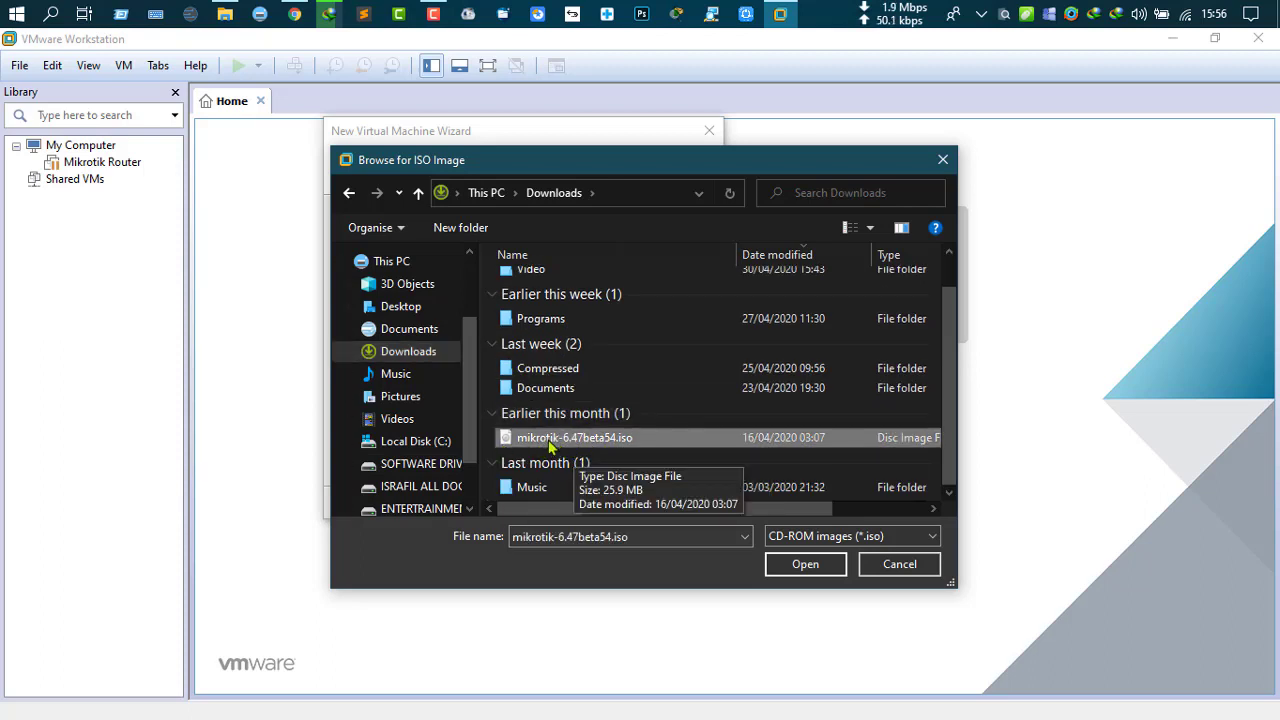
left_click(784, 566)
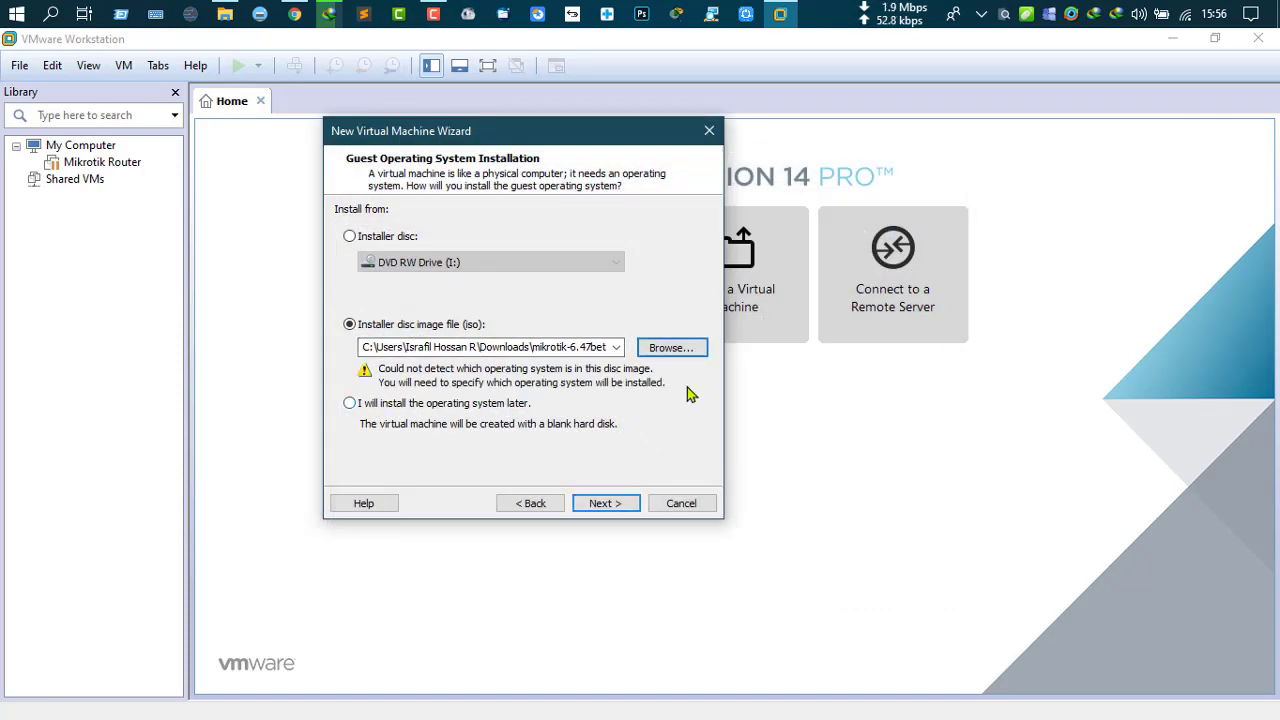
left_click(615, 503)
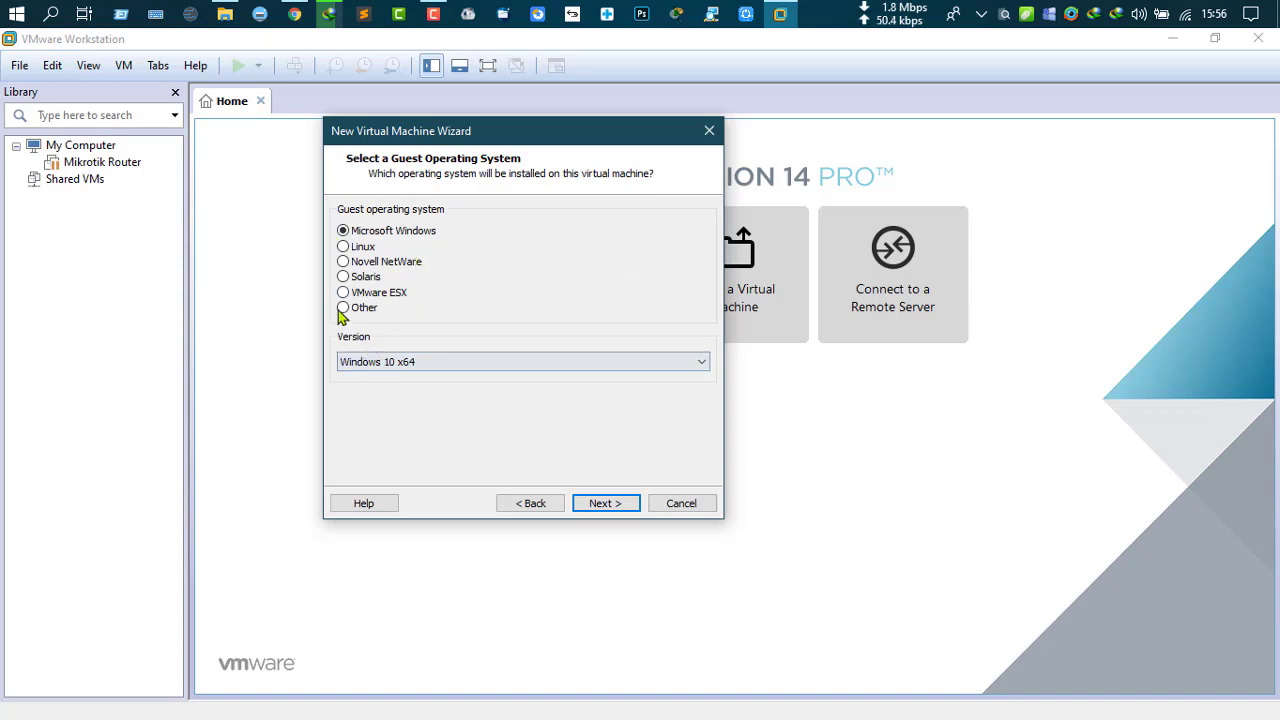
Step: Choose Other as the guest operating system with version Other 64-bit
left_click(344, 308)
left_click(396, 363)
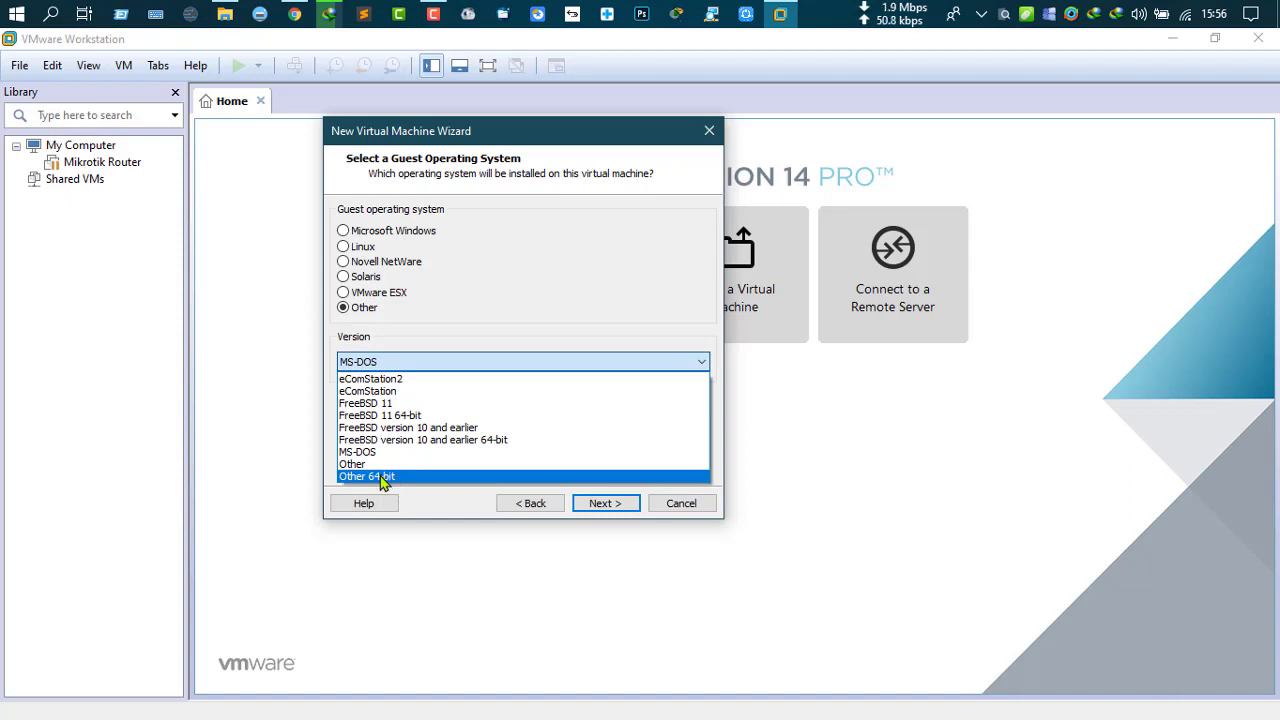
left_click(383, 477)
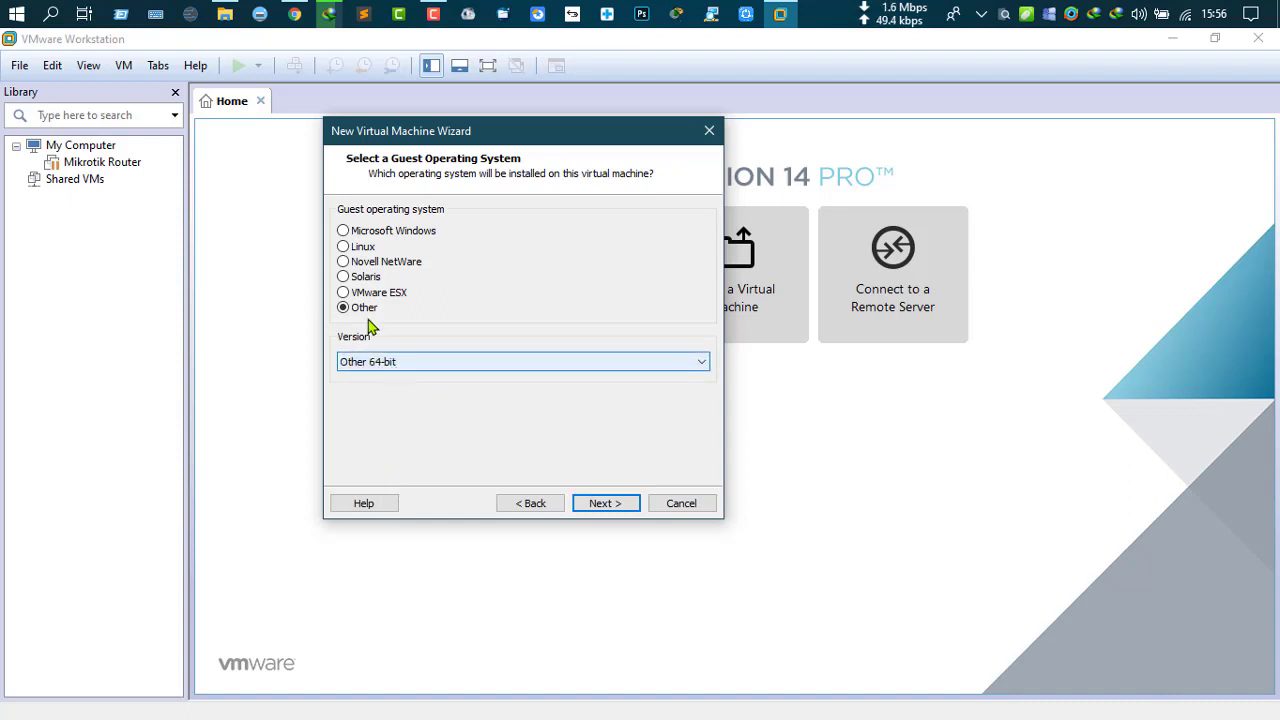
left_click(600, 504)
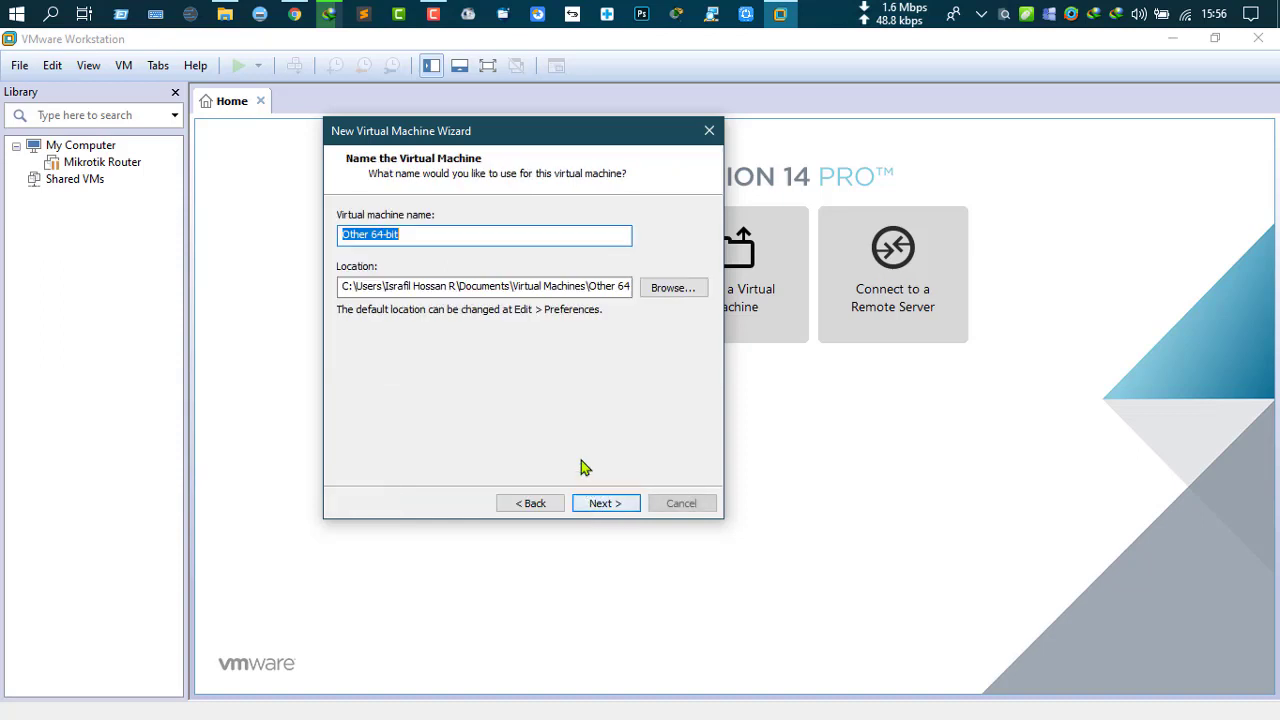
Step: Browse to SOFTWARE DRIVE (E:) and make a new folder named VM there
left_click(673, 290)
left_click_drag(590, 248, 548, 178)
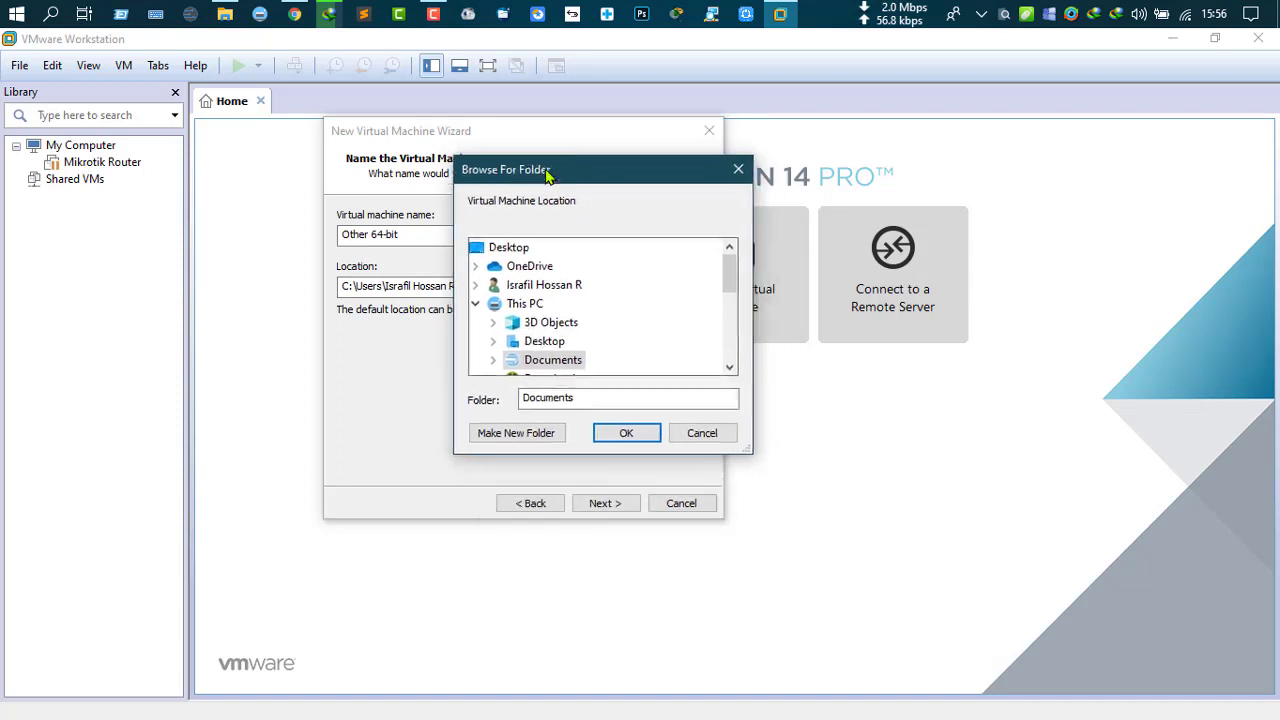
scroll(577, 315, "down", 3)
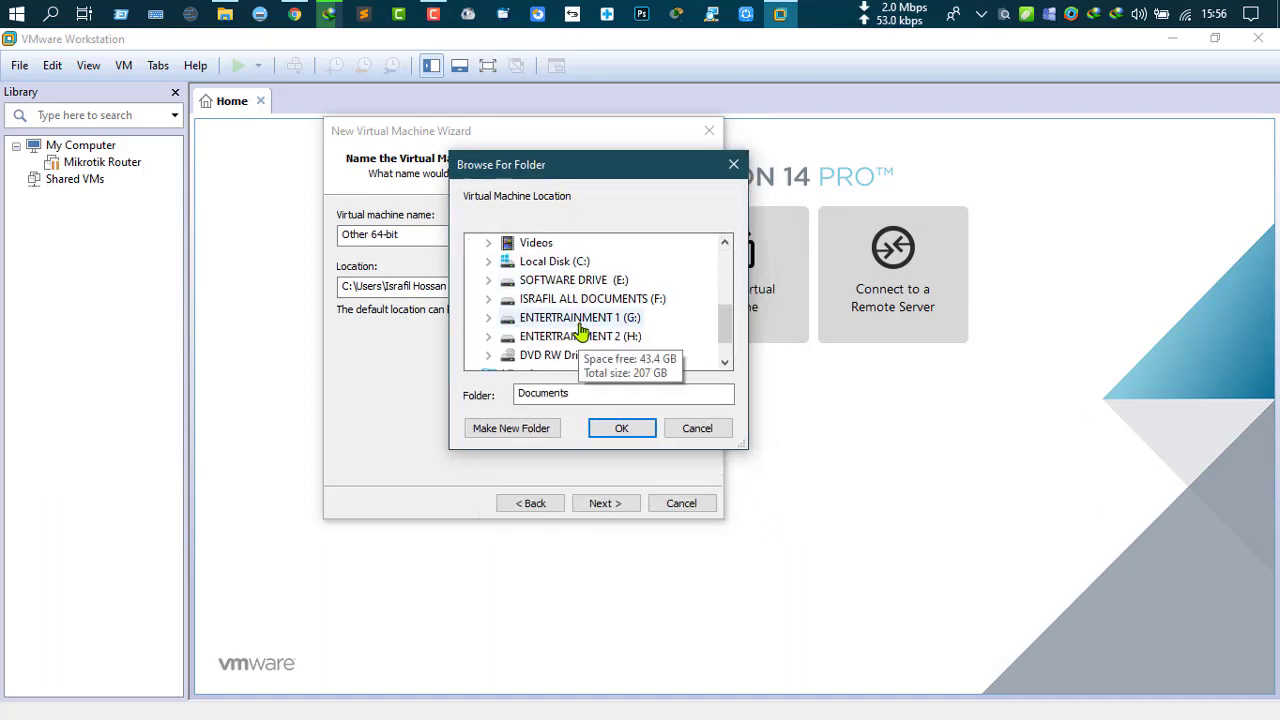
left_click(488, 280)
scroll(567, 350, "down", 2)
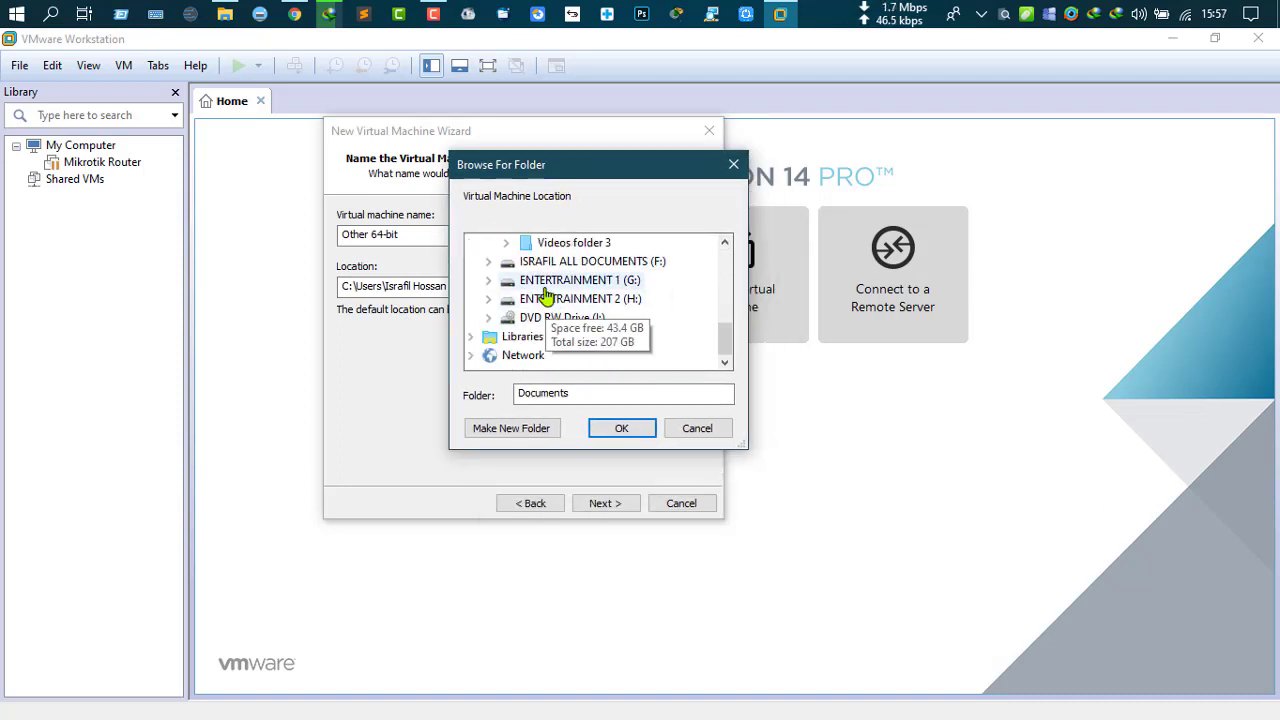
scroll(508, 330, "up", 2)
left_click(510, 428)
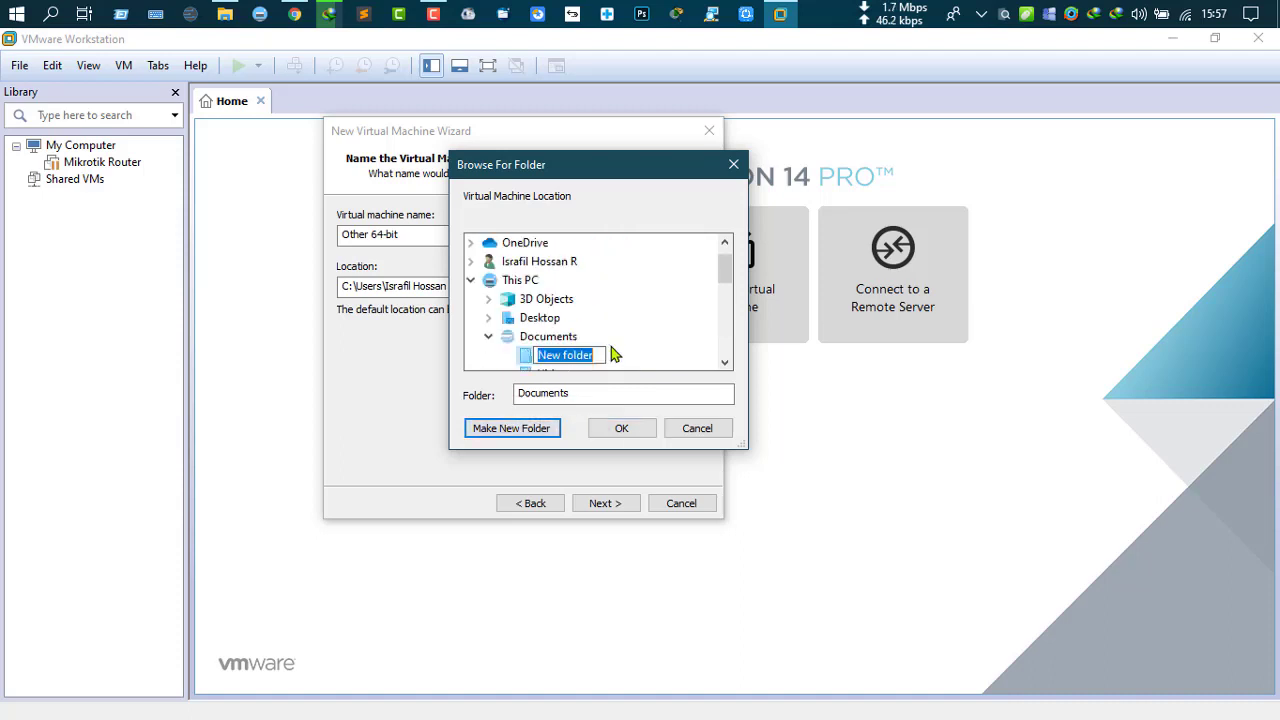
type("V")
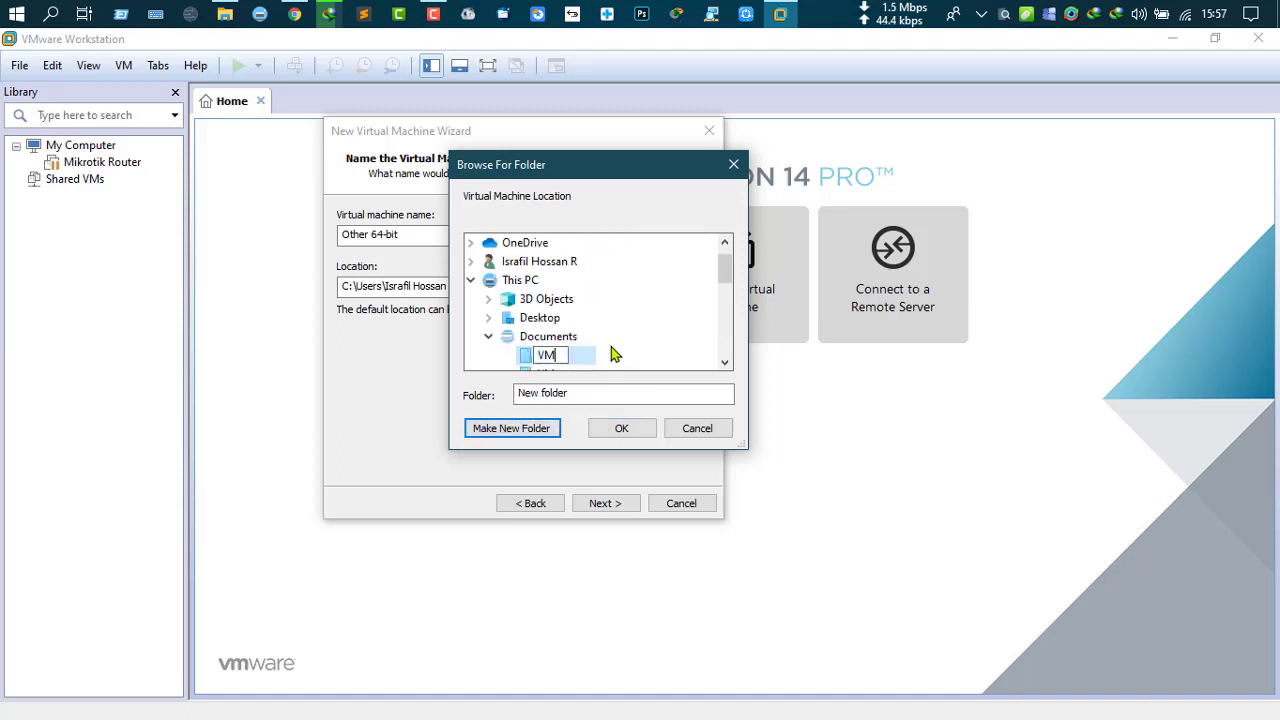
type("M")
key("Return")
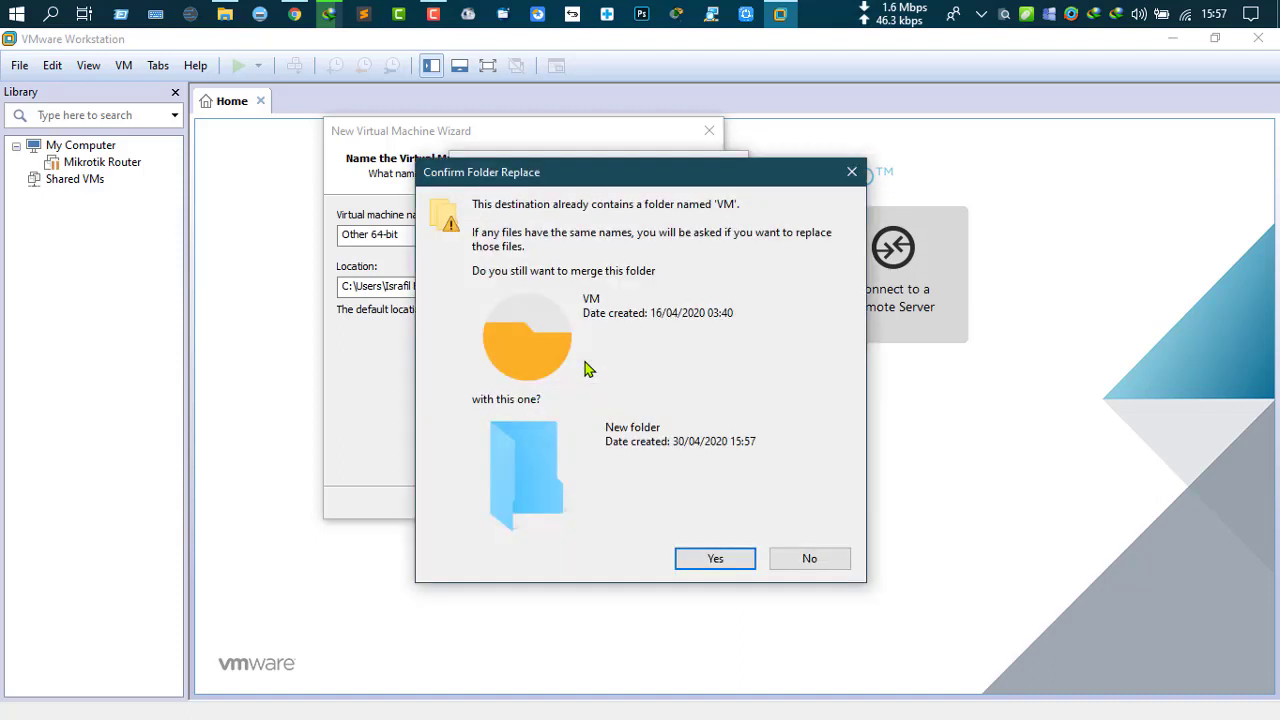
left_click(714, 559)
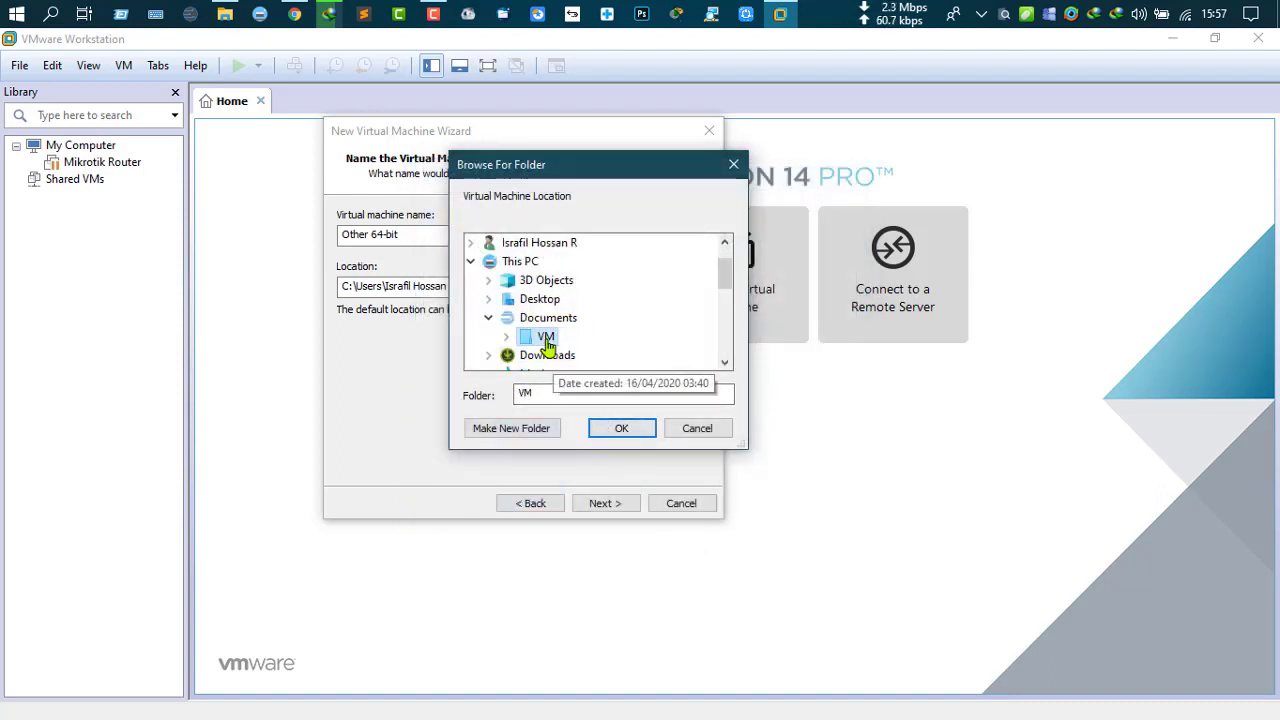
Step: Reselect SOFTWARE DRIVE (E:) and finalize the VM folder's name
scroll(597, 338, "down", 4)
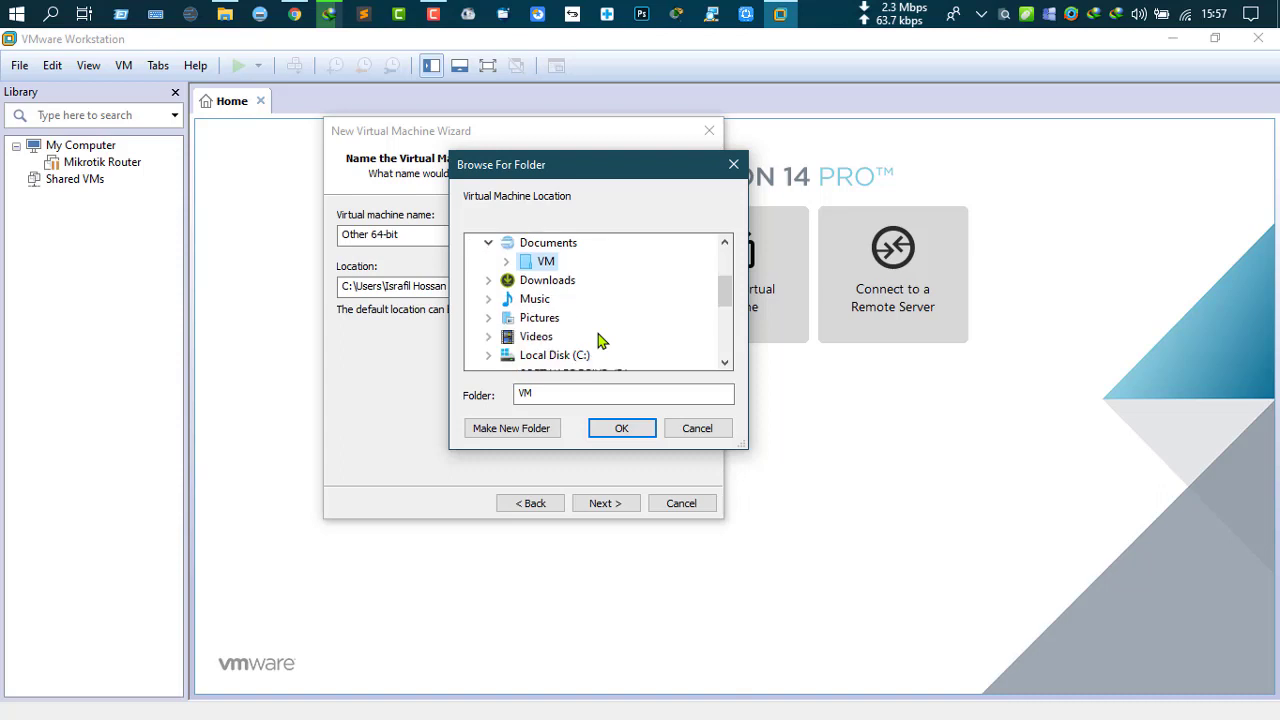
scroll(560, 325, "down", 1)
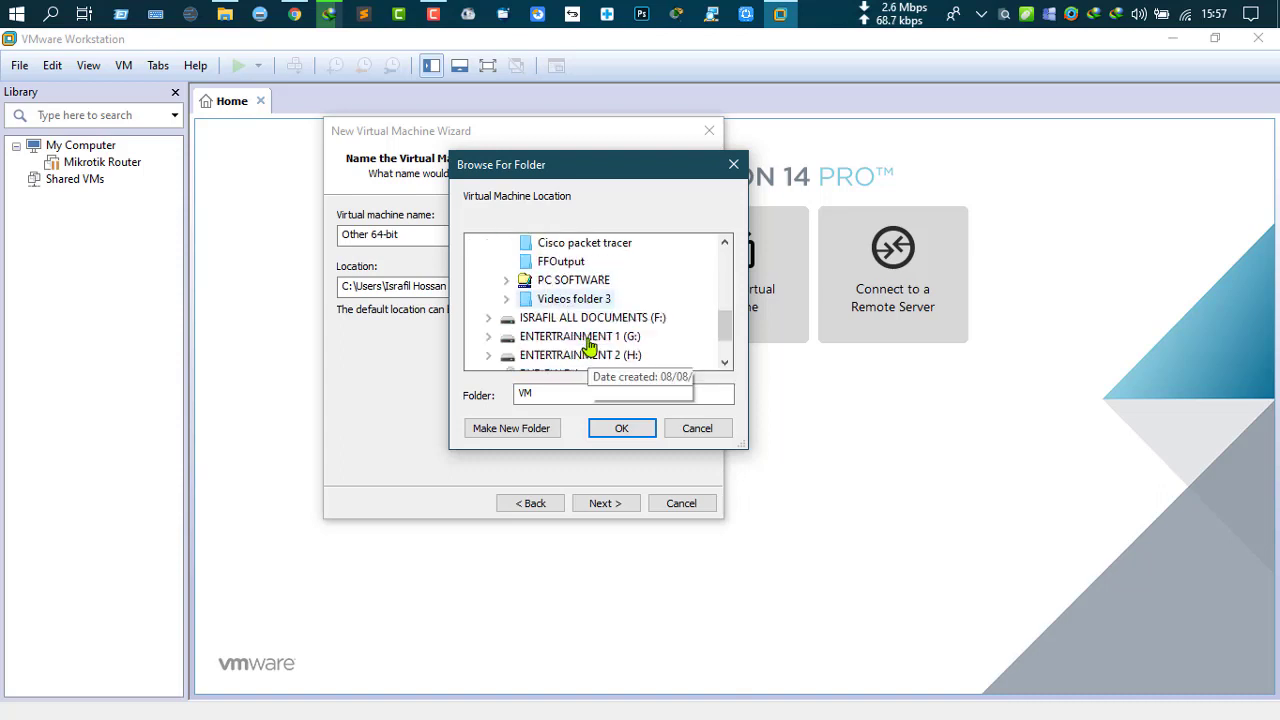
scroll(541, 305, "up", 1)
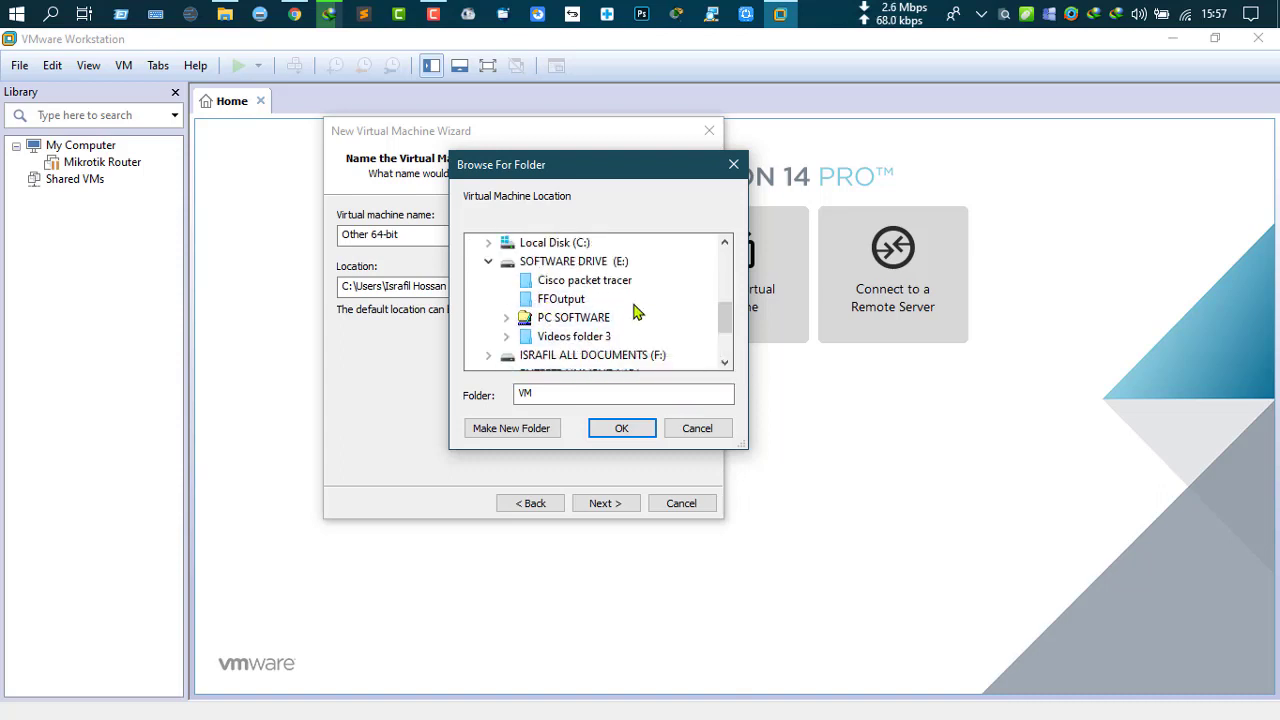
left_click(565, 261)
left_click(515, 425)
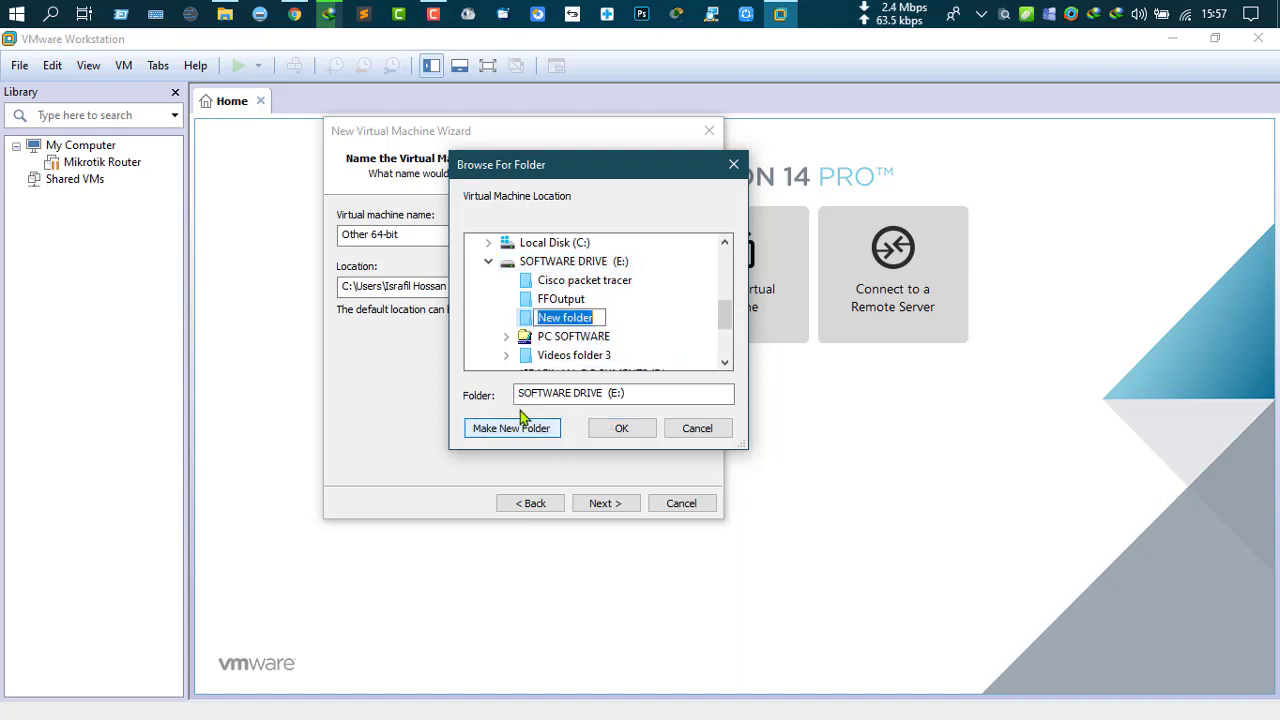
key("BackSpace")
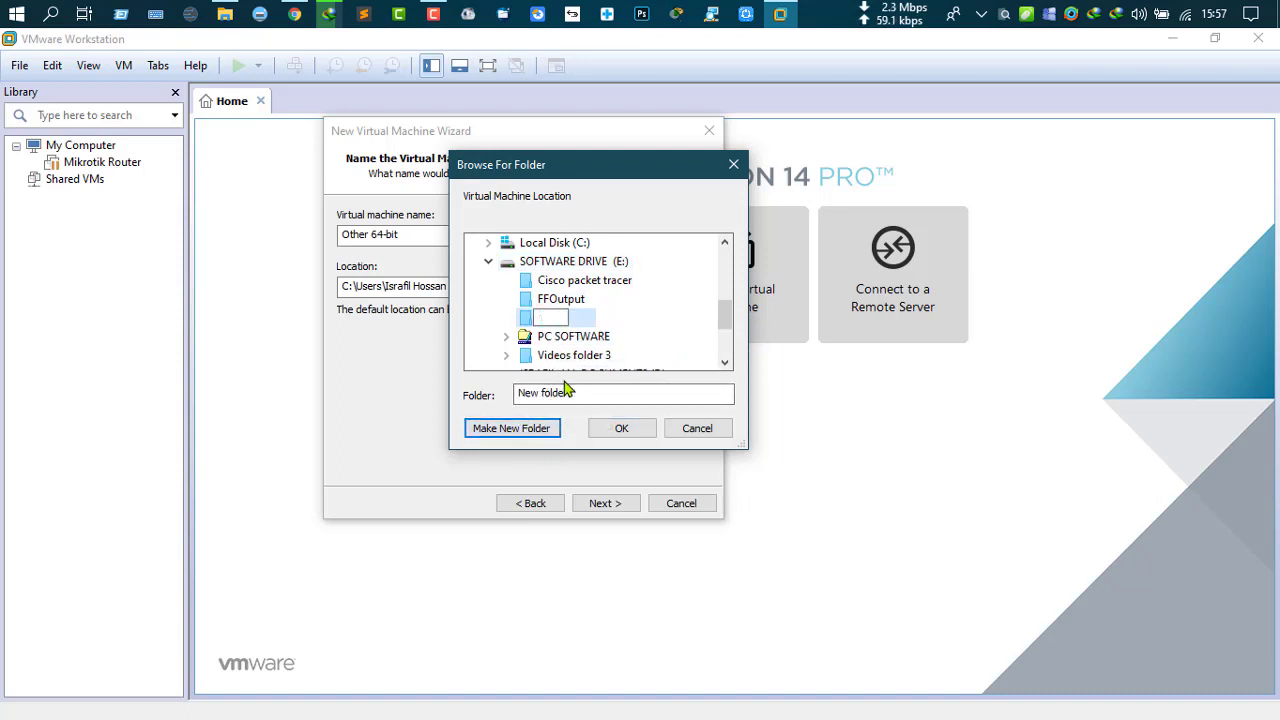
left_click(601, 317)
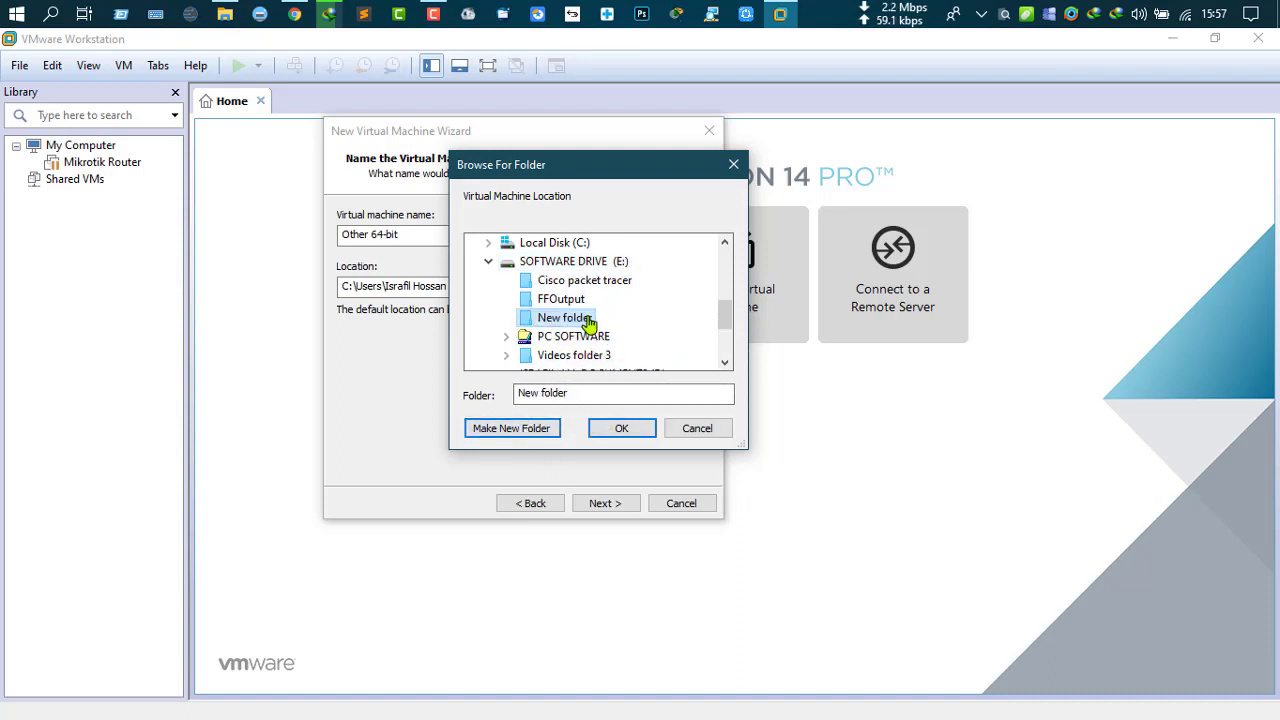
Step: Create a Mikrotik subfolder inside VM and confirm E:\VM\Mikrotik as the location
scroll(600, 366, "down", 1)
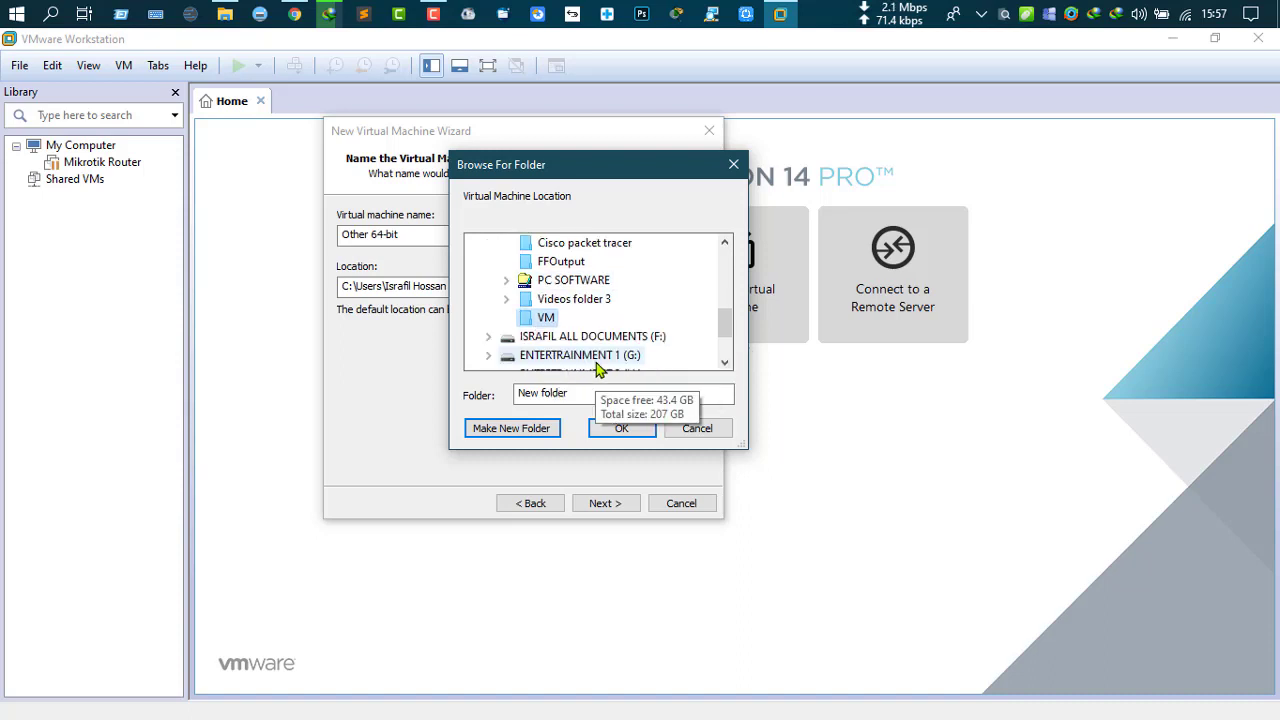
left_click(512, 428)
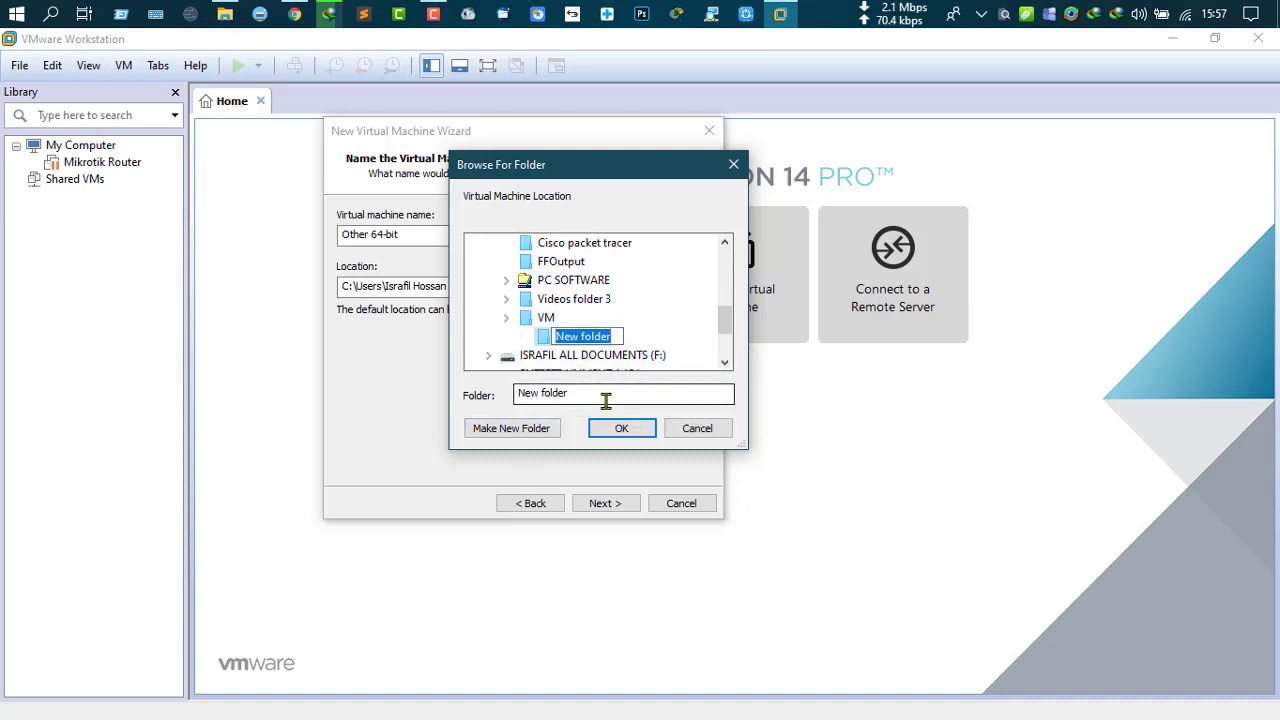
type("Mikro")
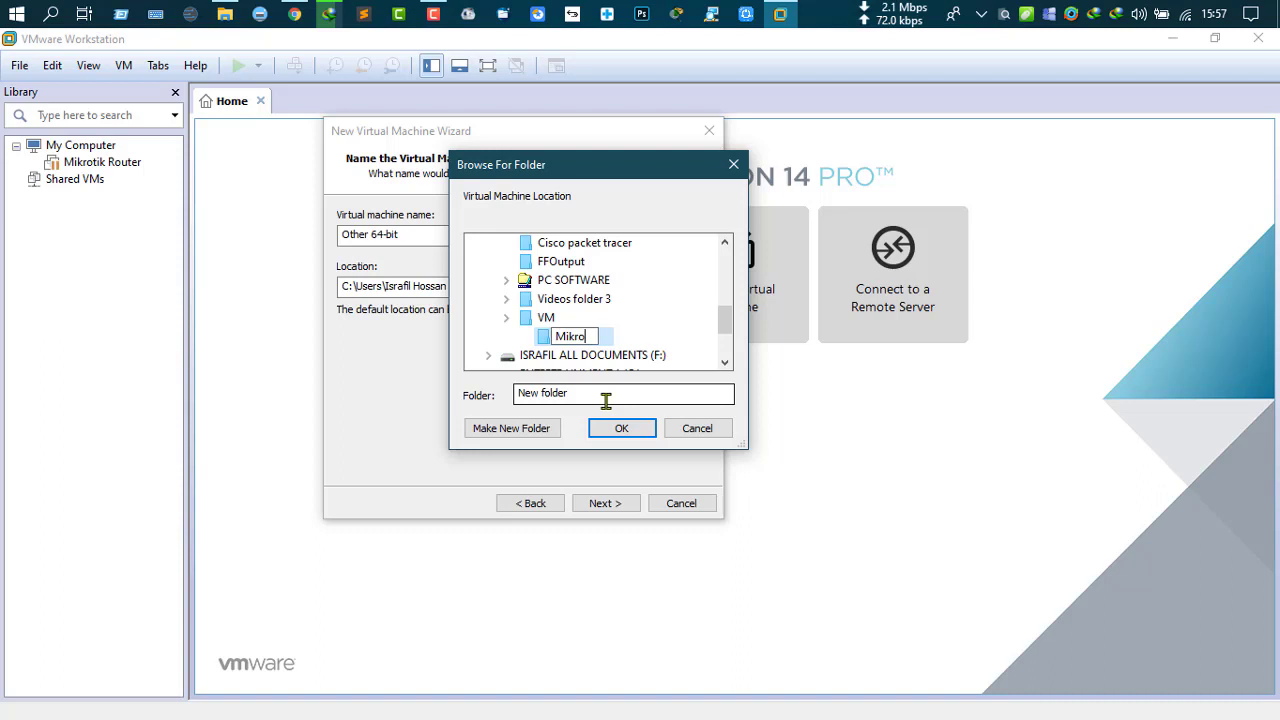
type("tik")
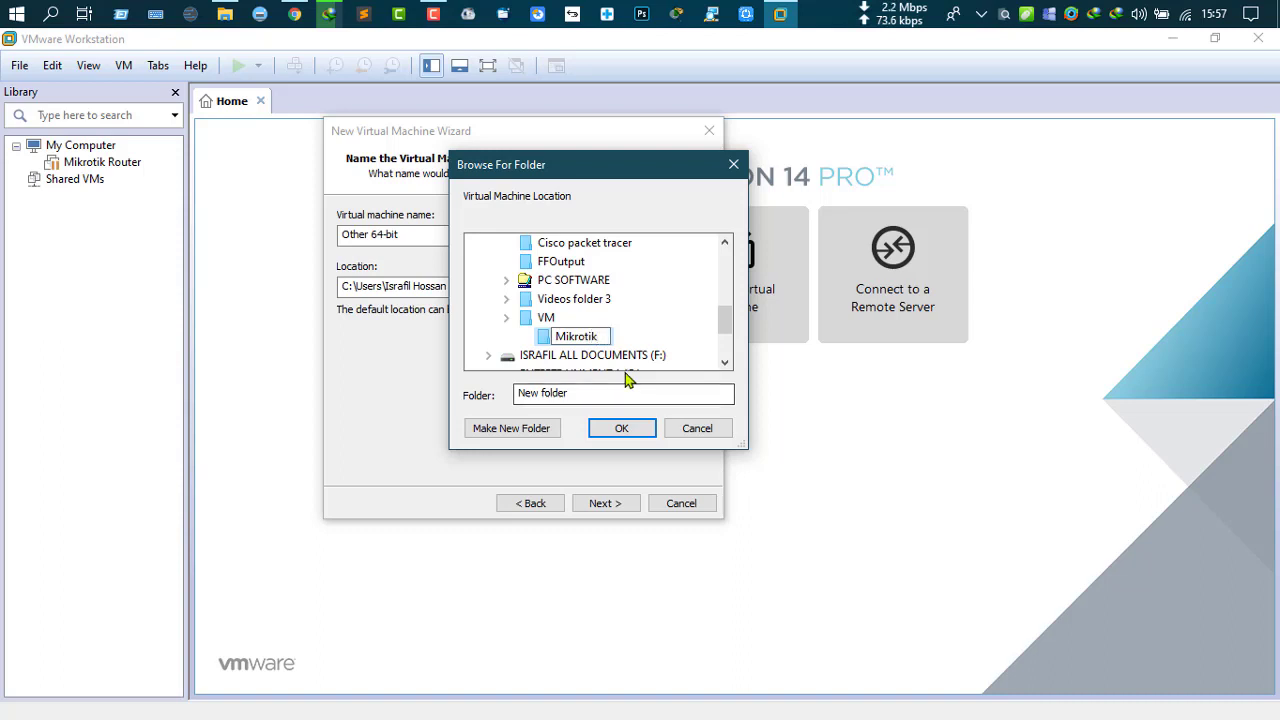
left_click(645, 338)
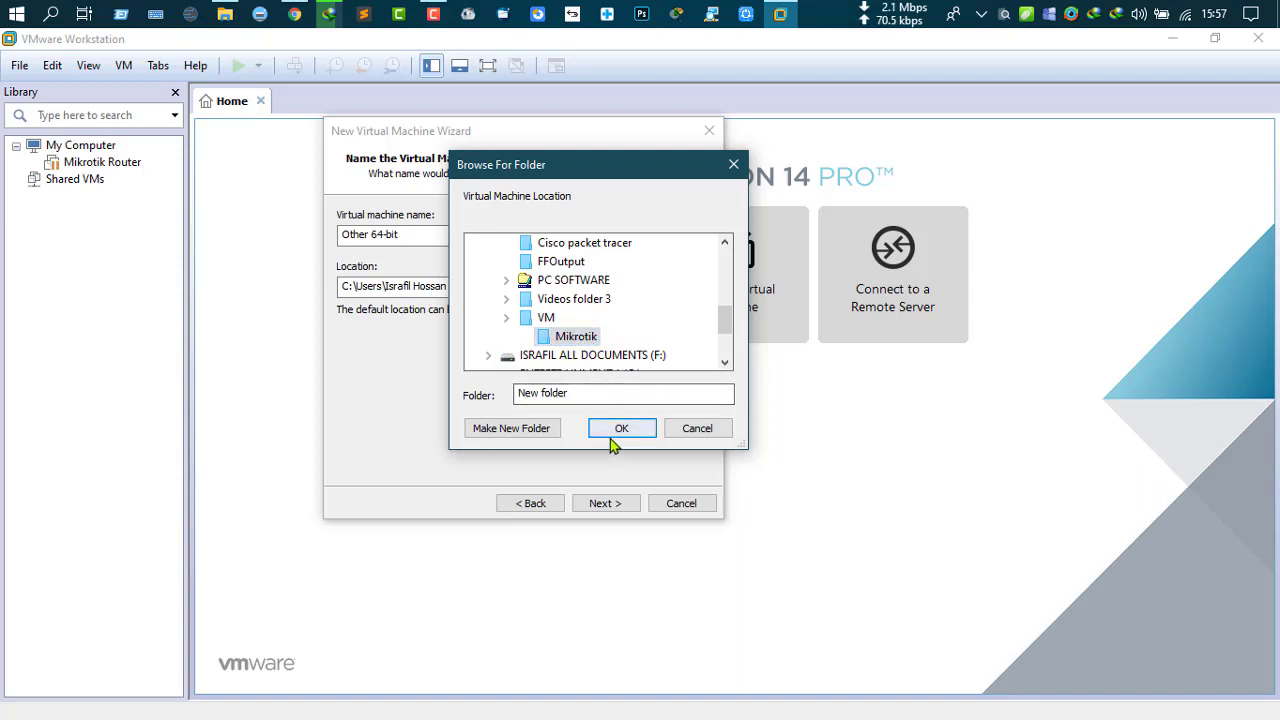
left_click(614, 431)
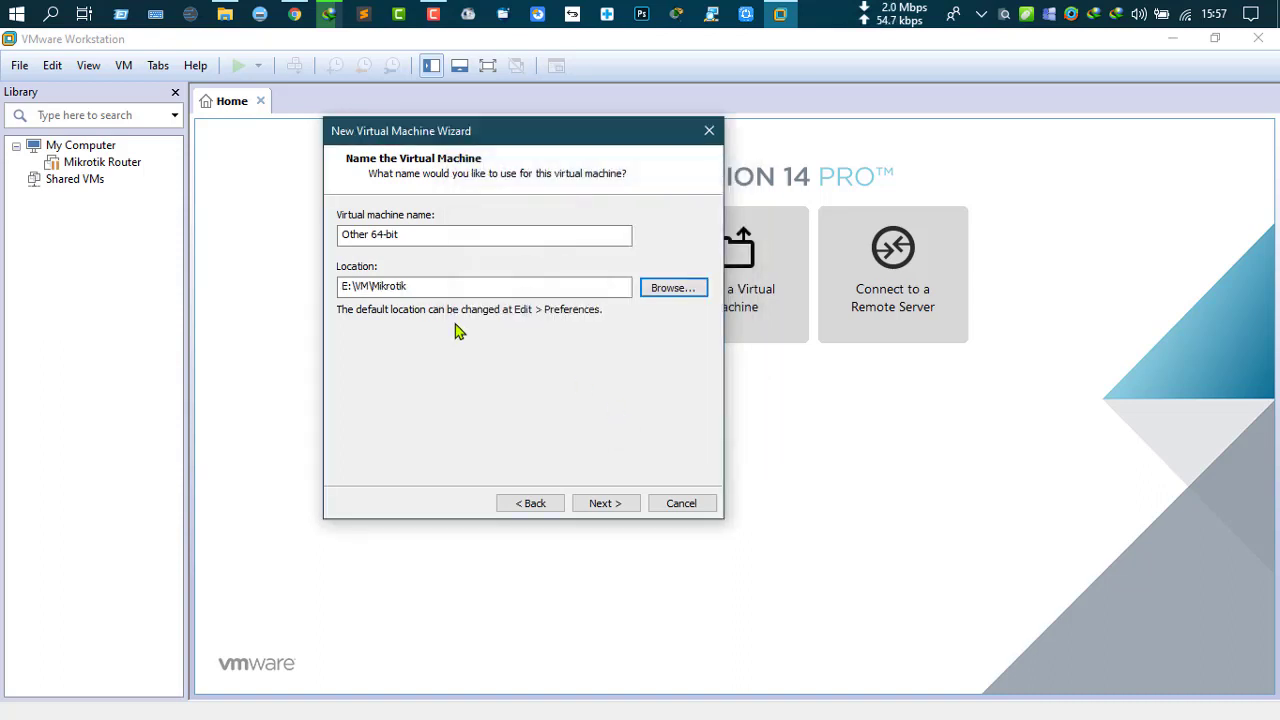
Step: Set a 4 GB maximum disk stored as a single file and finish creating the machine
left_click(600, 503)
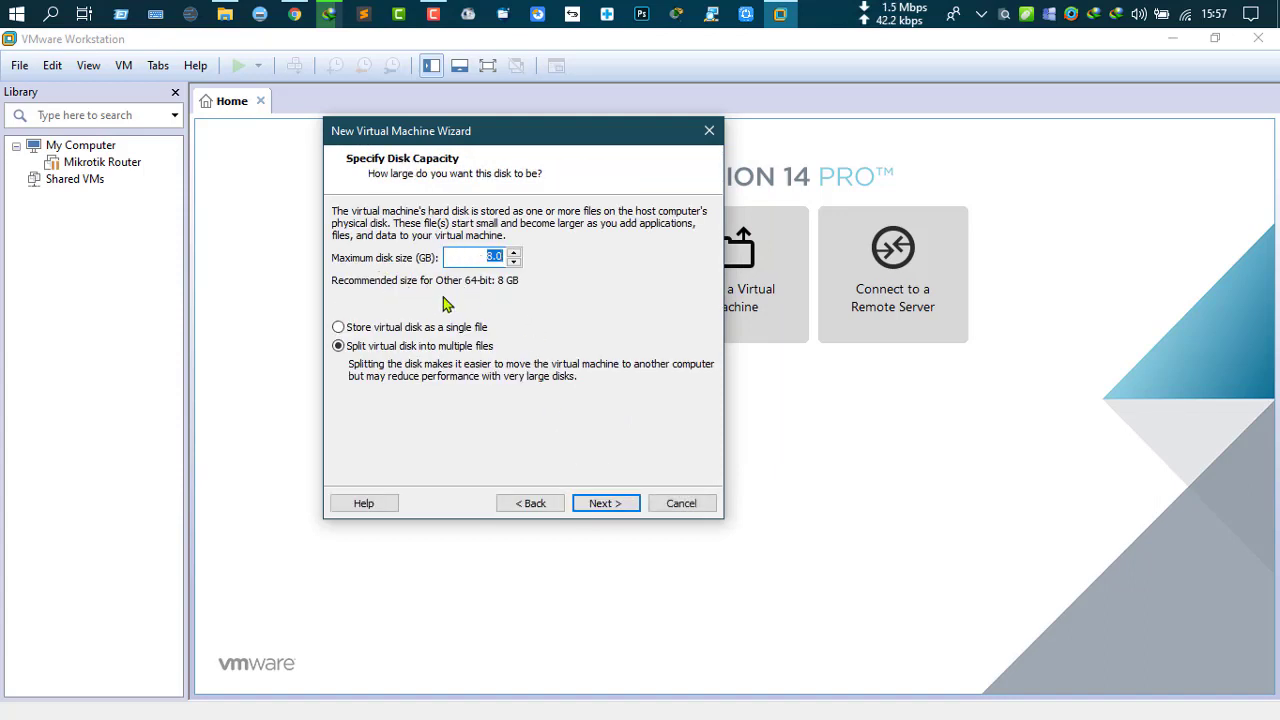
left_click(490, 258)
key("Delete")
type("4")
left_click(370, 330)
left_click(577, 498)
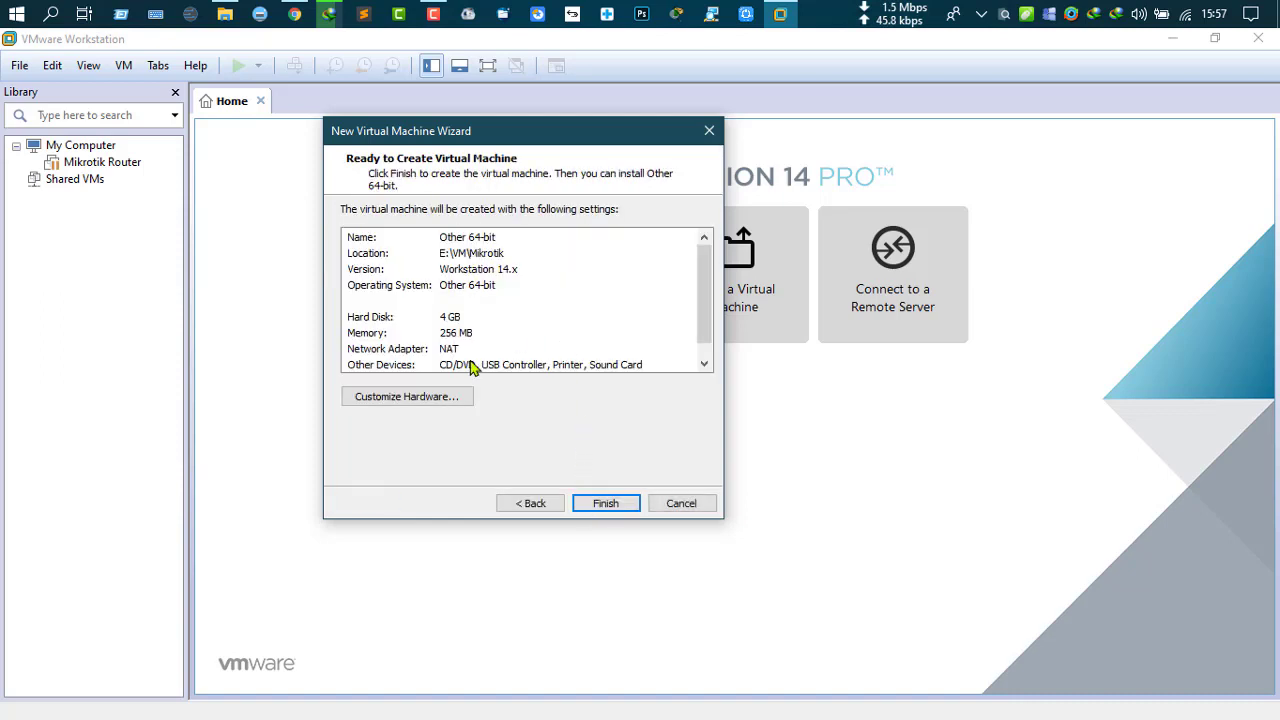
left_click(614, 501)
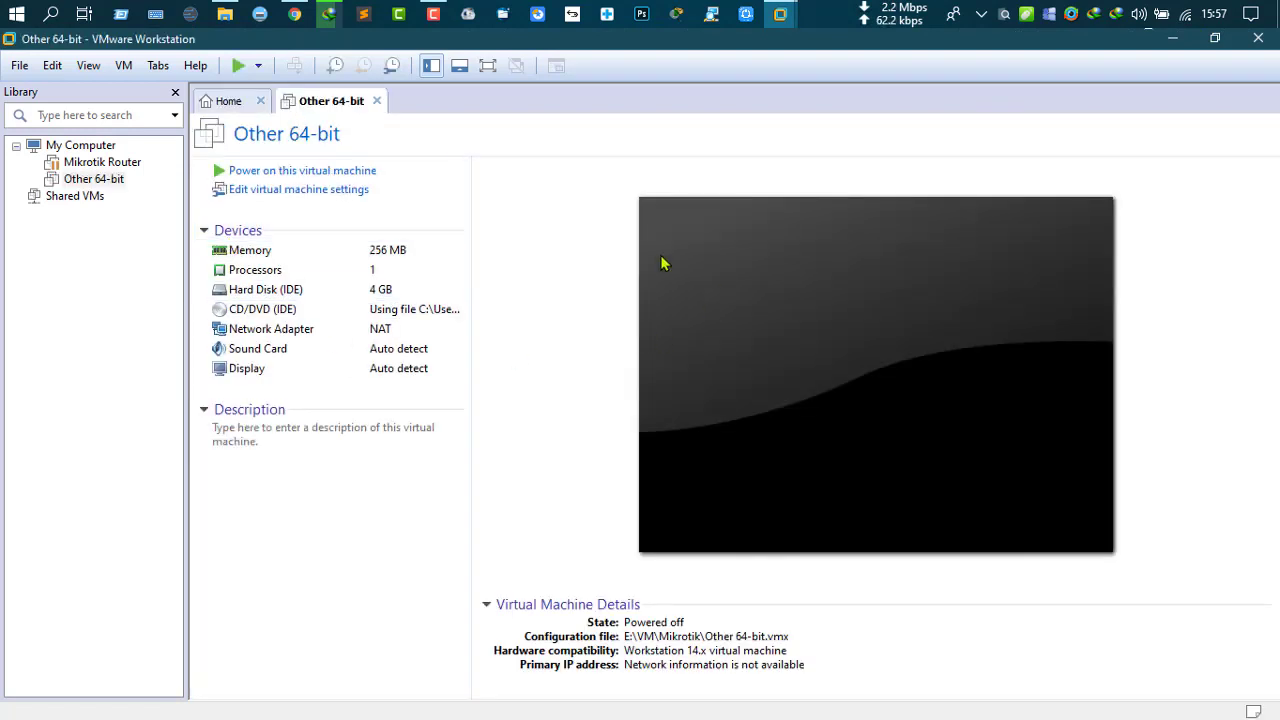
Step: Close the Home tab and bring up the Other 64-bit machine's settings
left_click(260, 101)
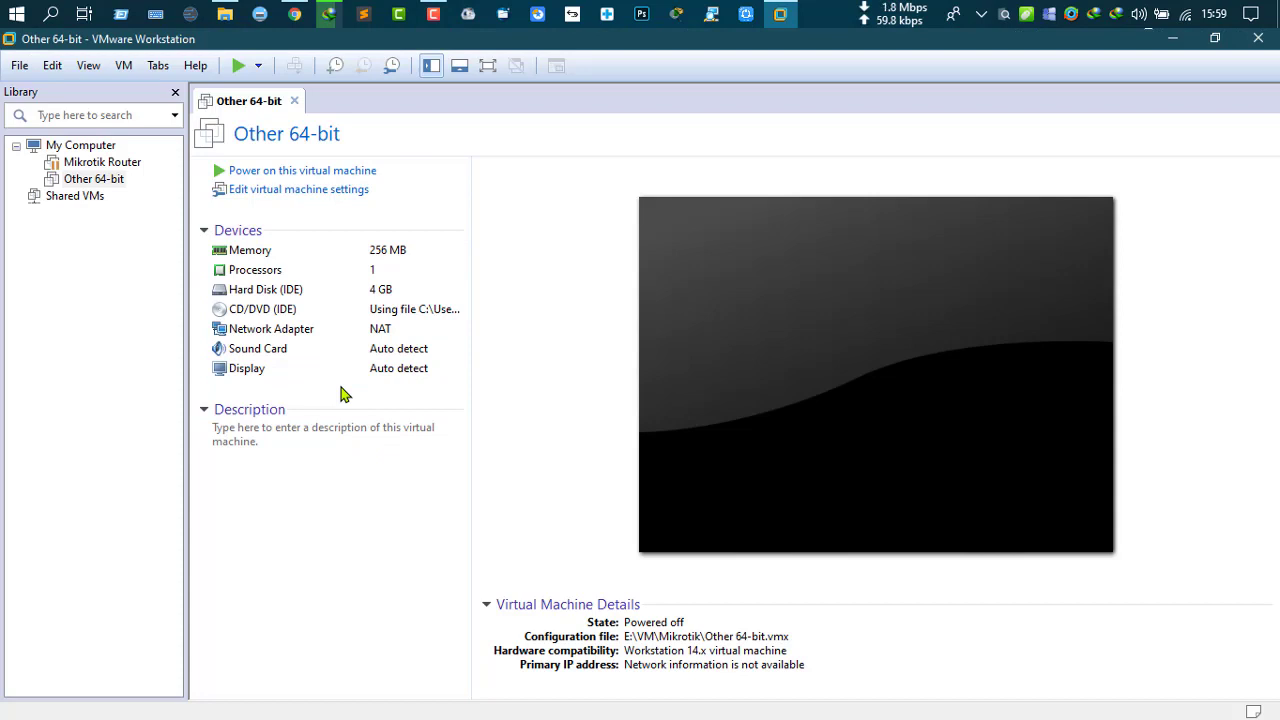
left_click(300, 191)
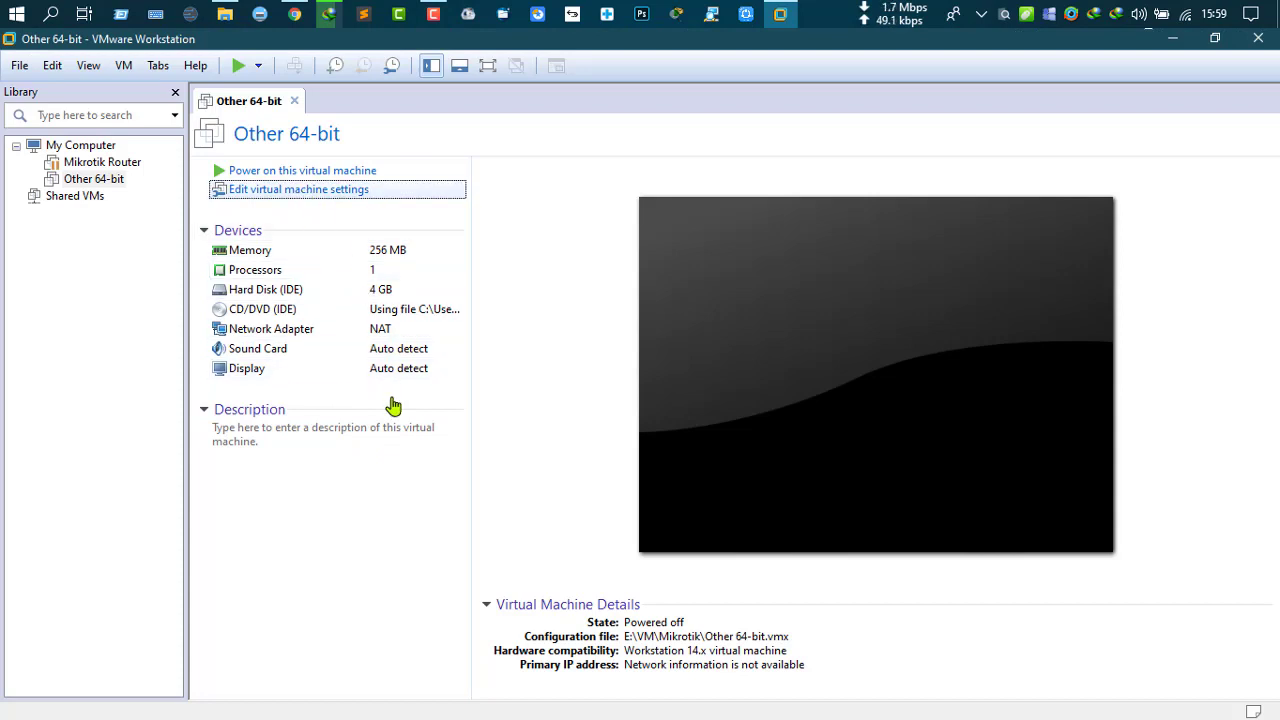
Step: Raise the virtual machine's memory to 1 GB
left_click_drag(522, 86, 428, 88)
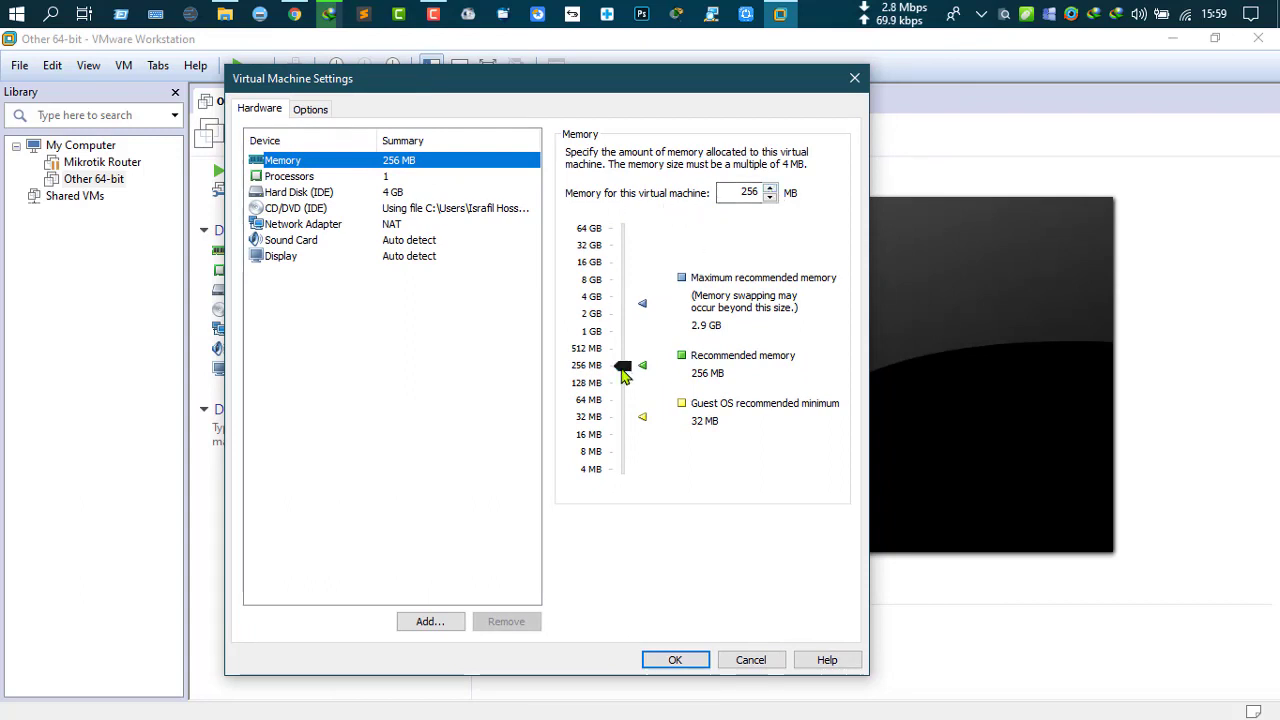
left_click_drag(622, 366, 622, 342)
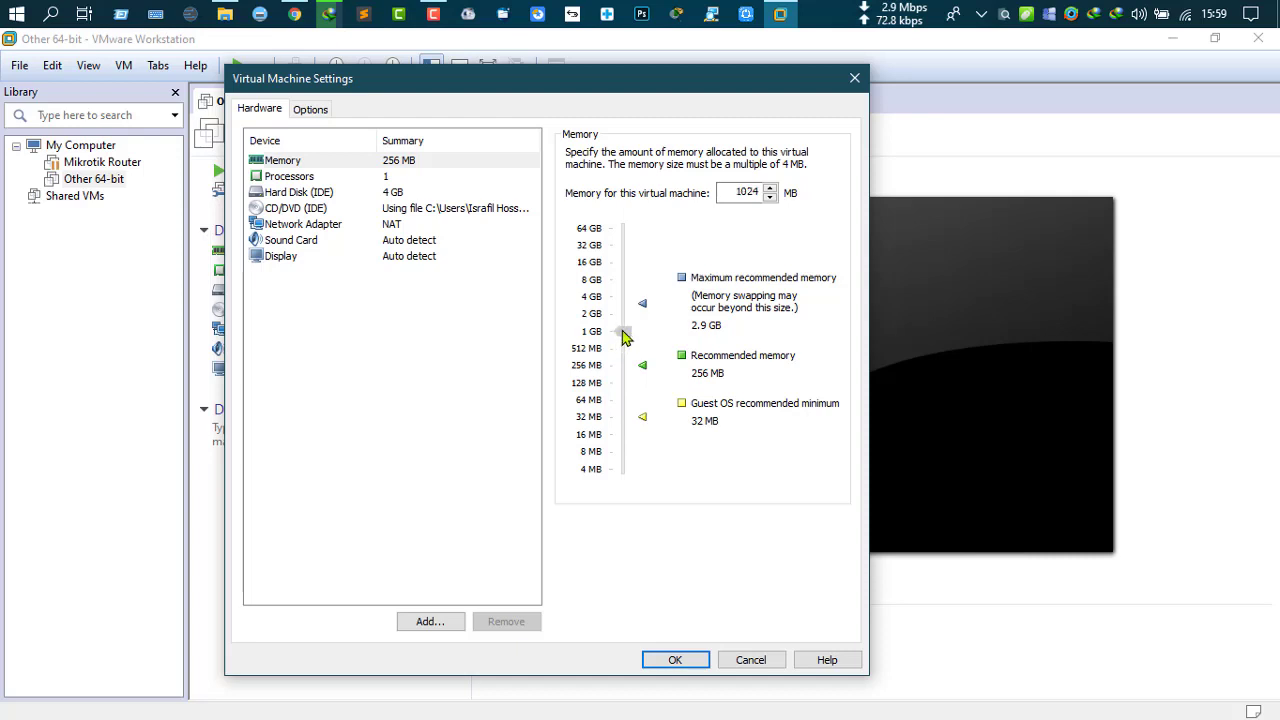
left_click(622, 336)
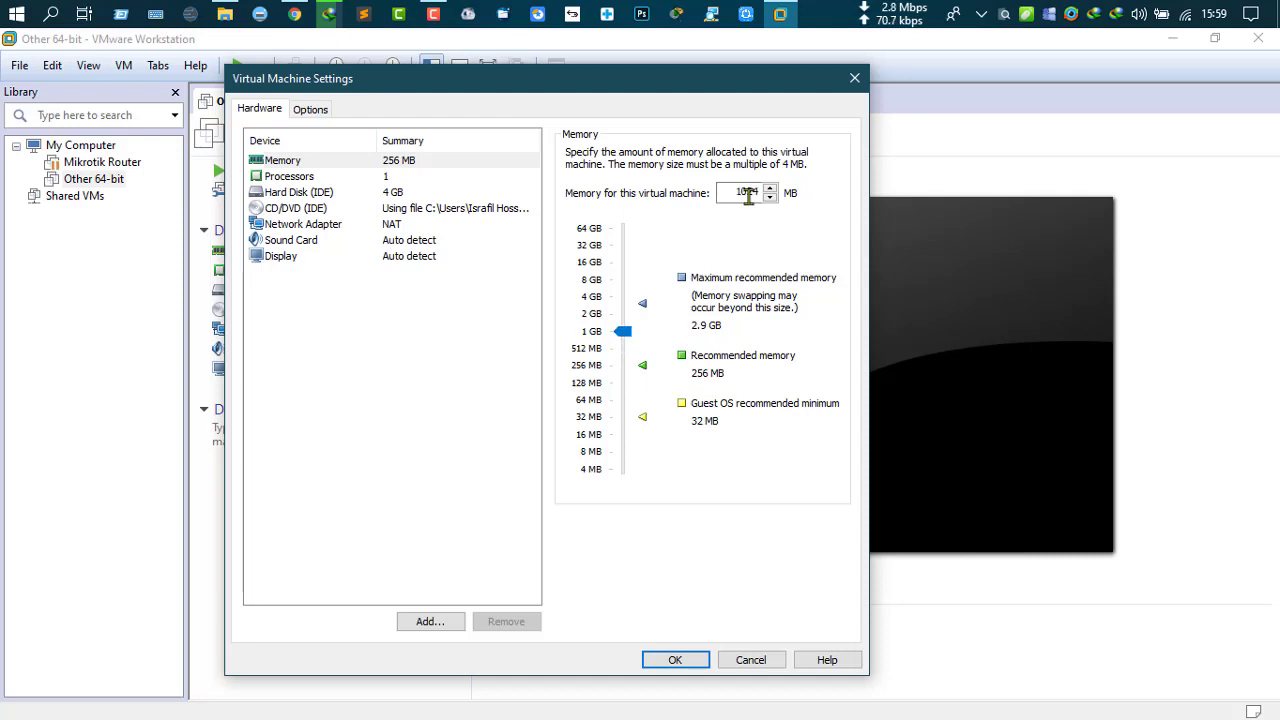
left_click(358, 178)
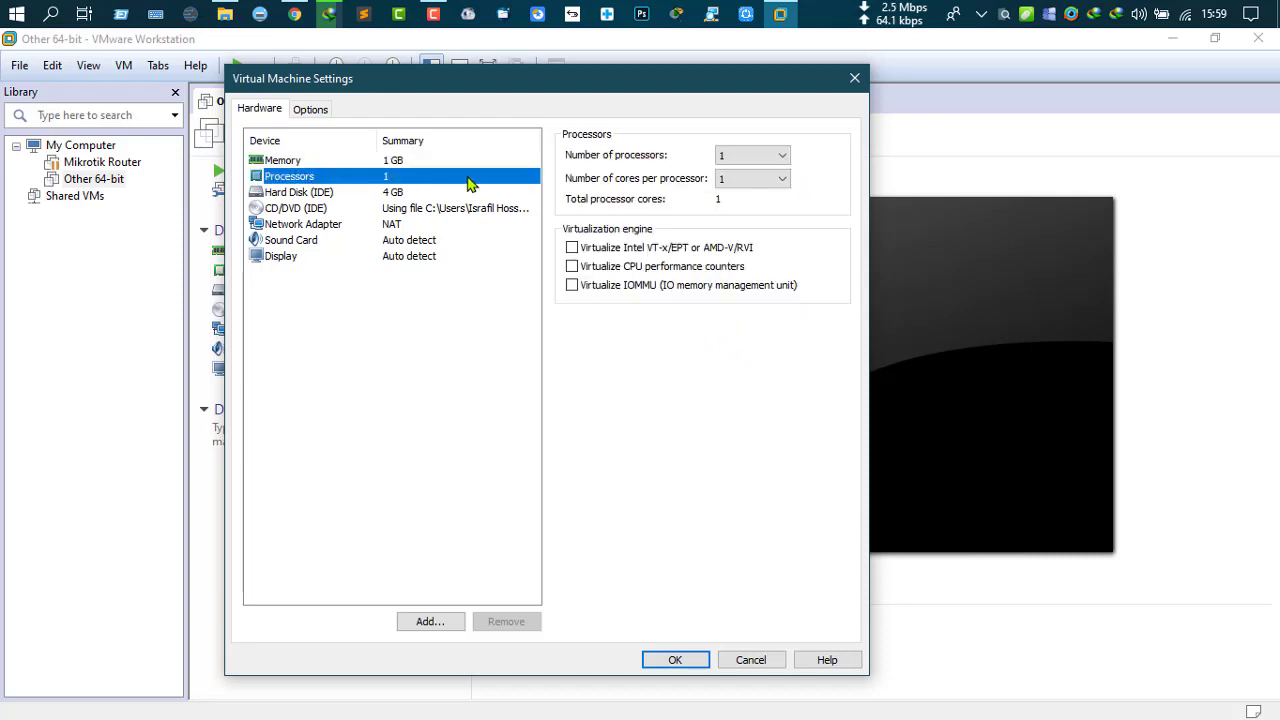
left_click(398, 193)
left_click(397, 225)
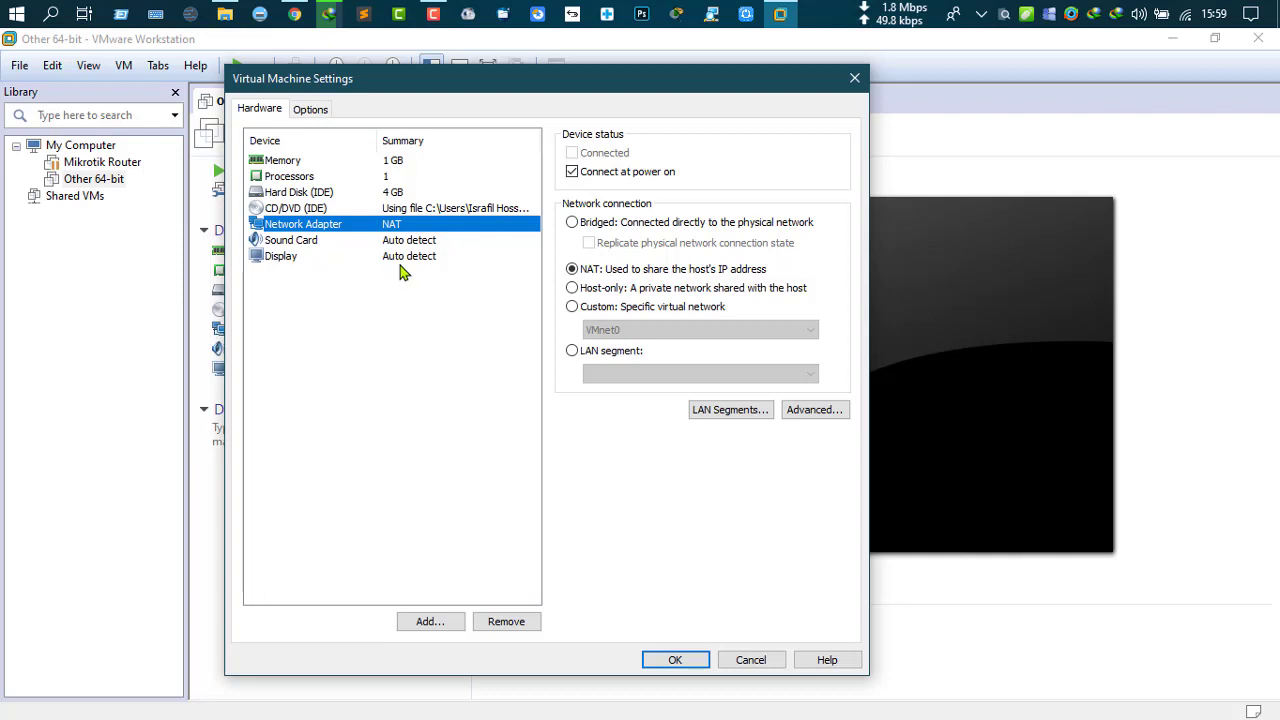
Step: Add a second network adapter, save the settings, and power on the VM
left_click(422, 624)
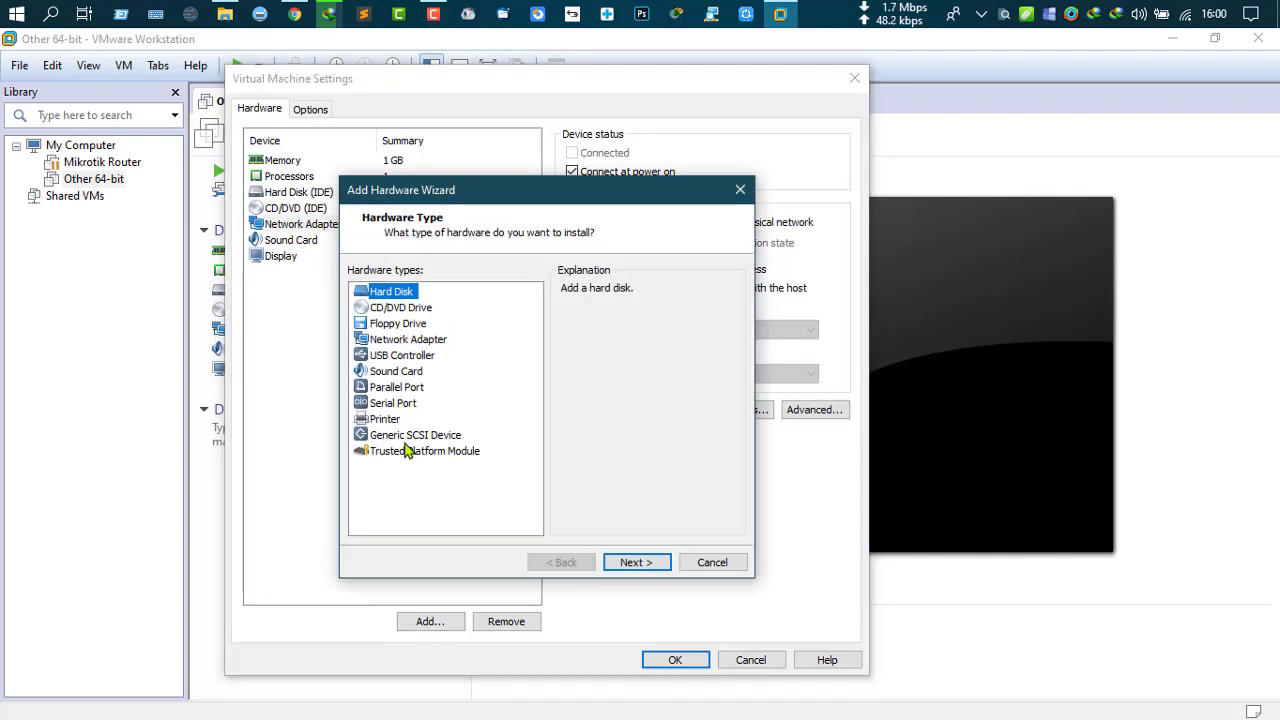
left_click(405, 341)
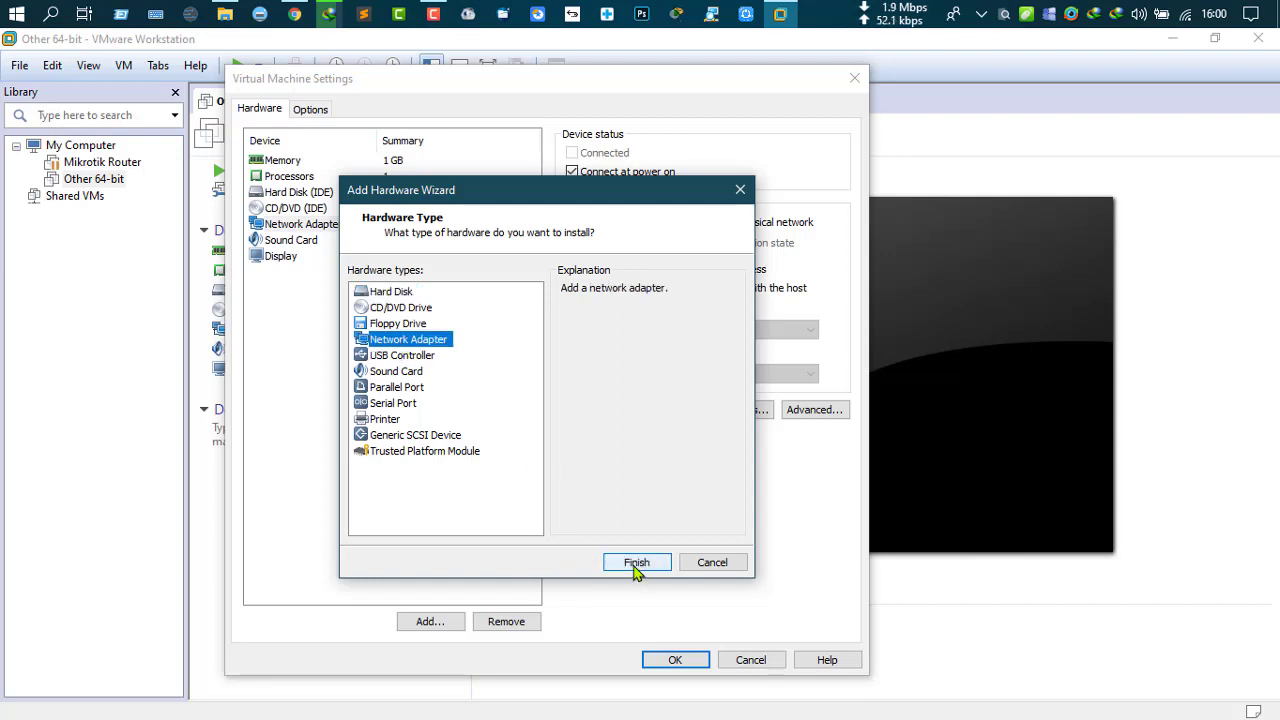
left_click(636, 563)
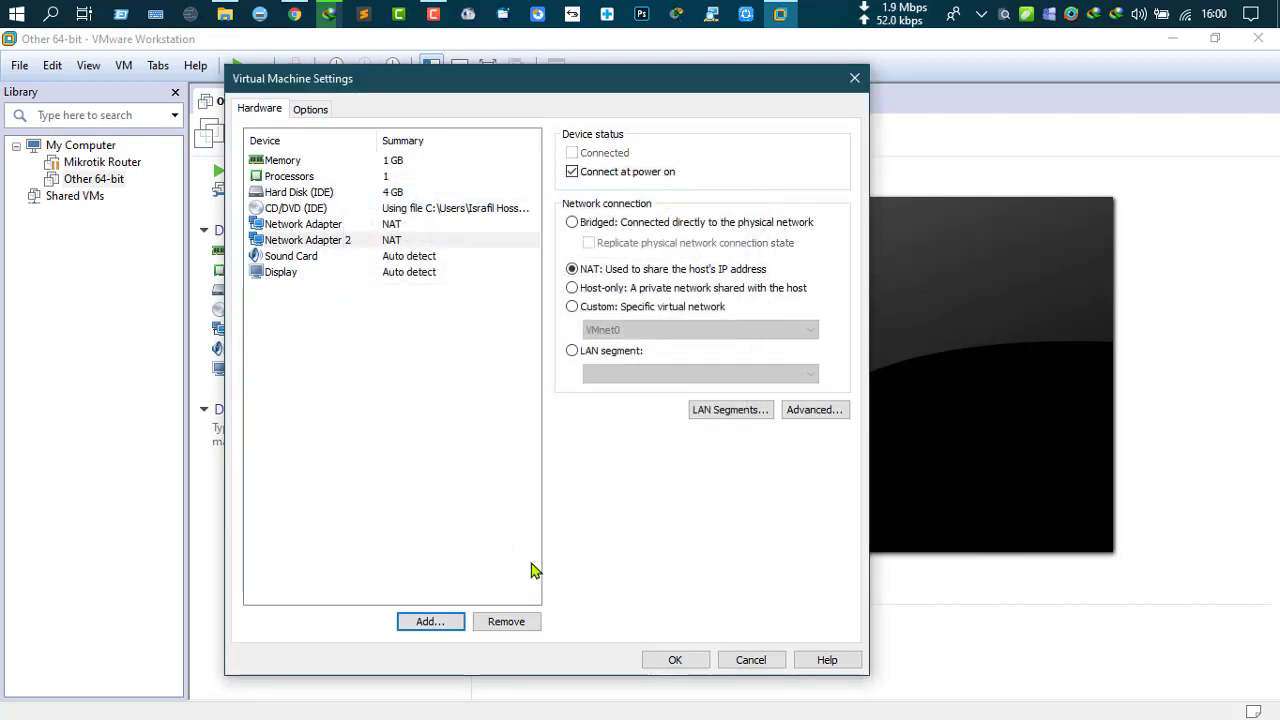
left_click(675, 661)
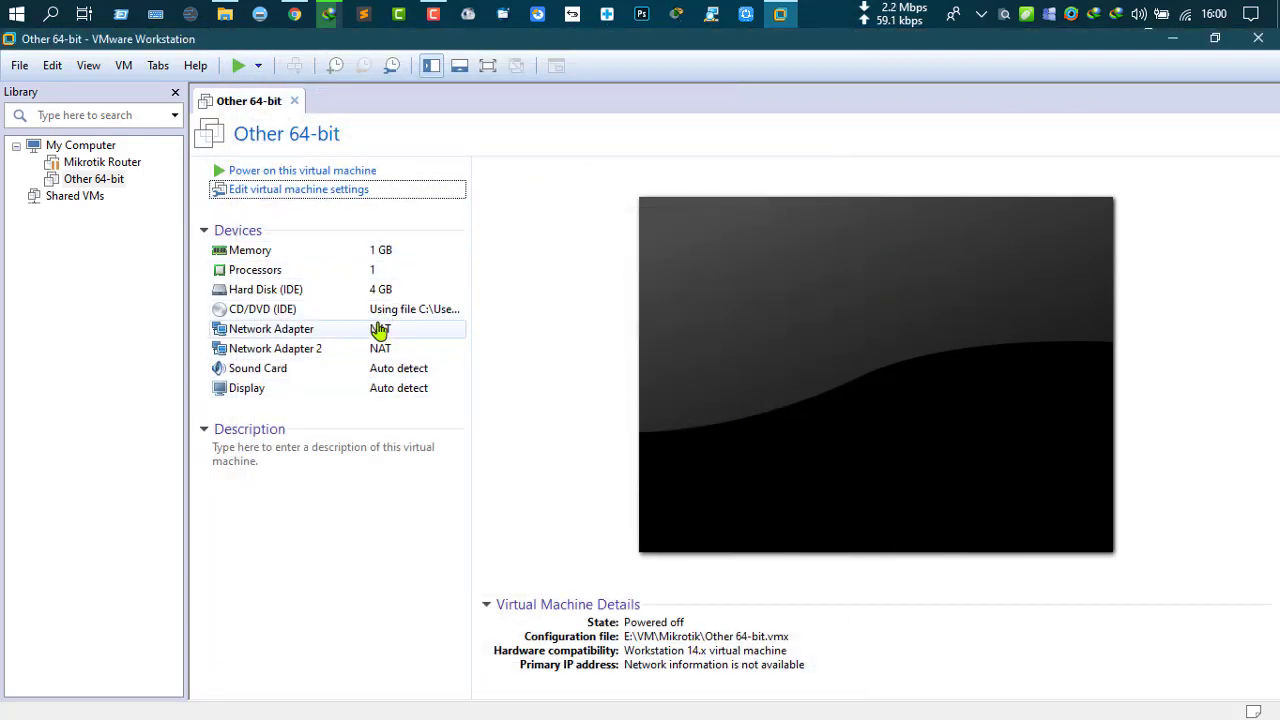
left_click(272, 175)
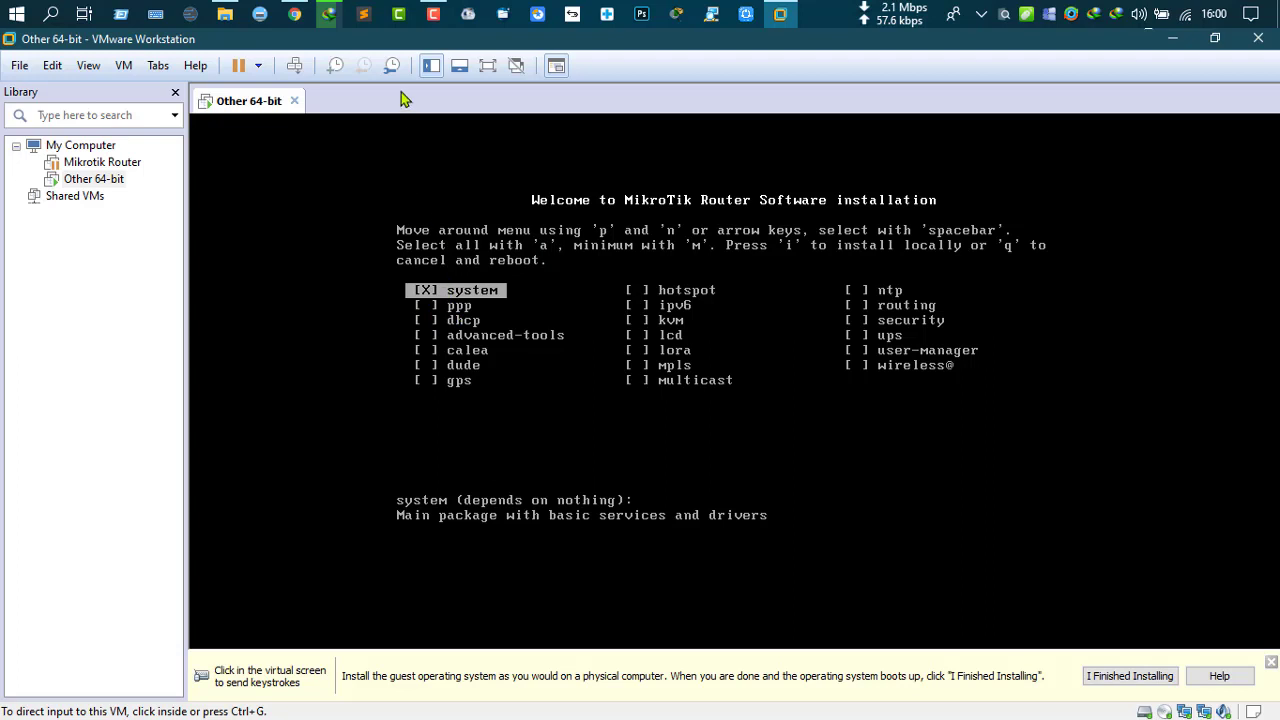
Step: Select all MikroTik packages and install them, answering y to the installer's prompts
left_click(466, 321)
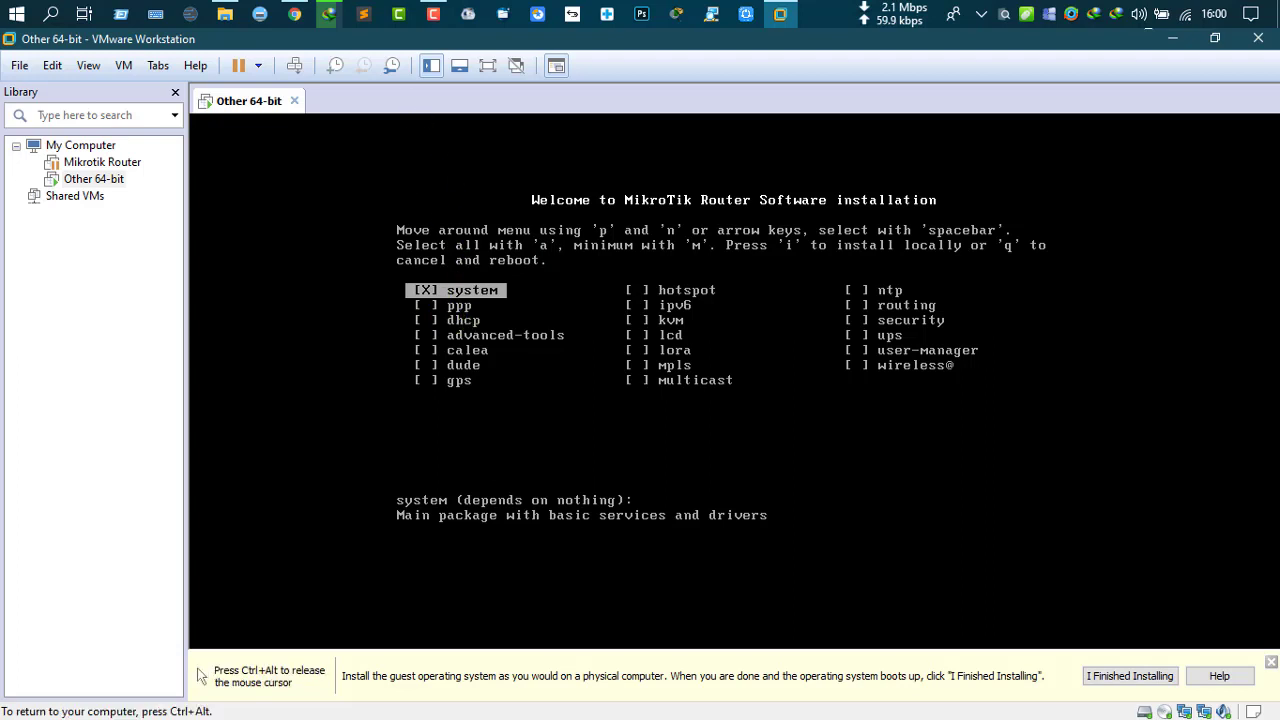
key("a")
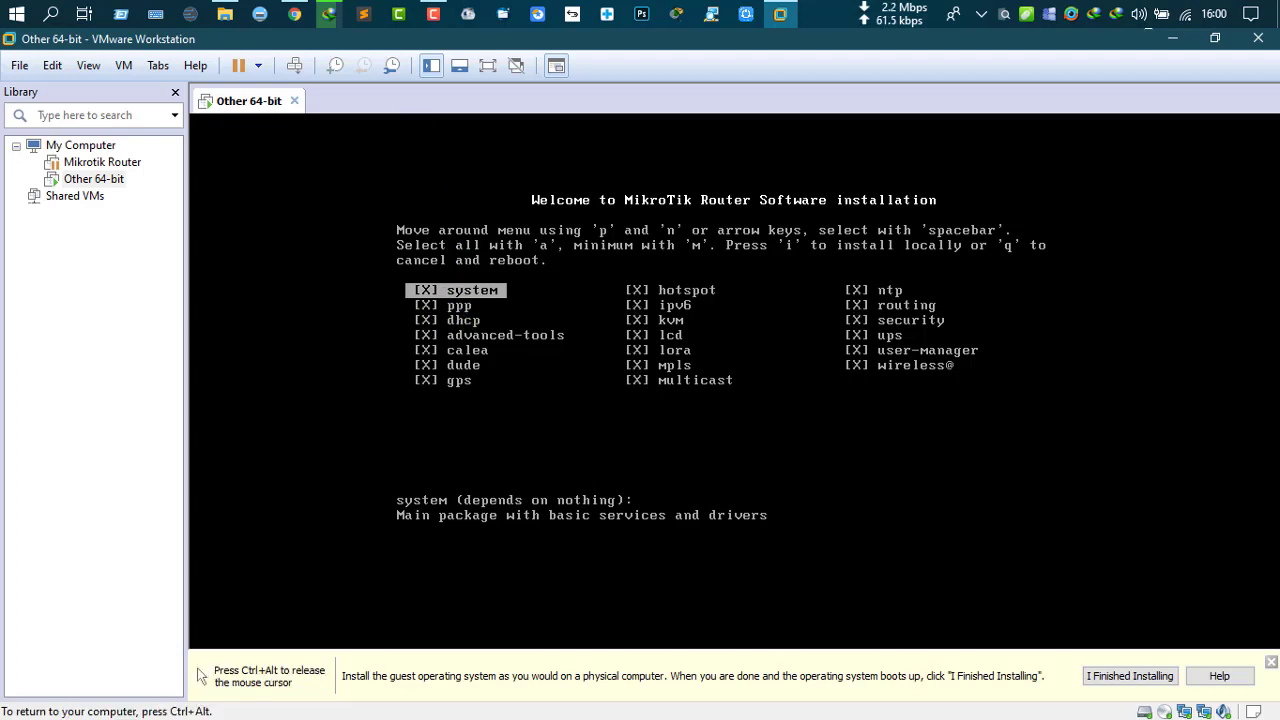
key("ctrl+alt")
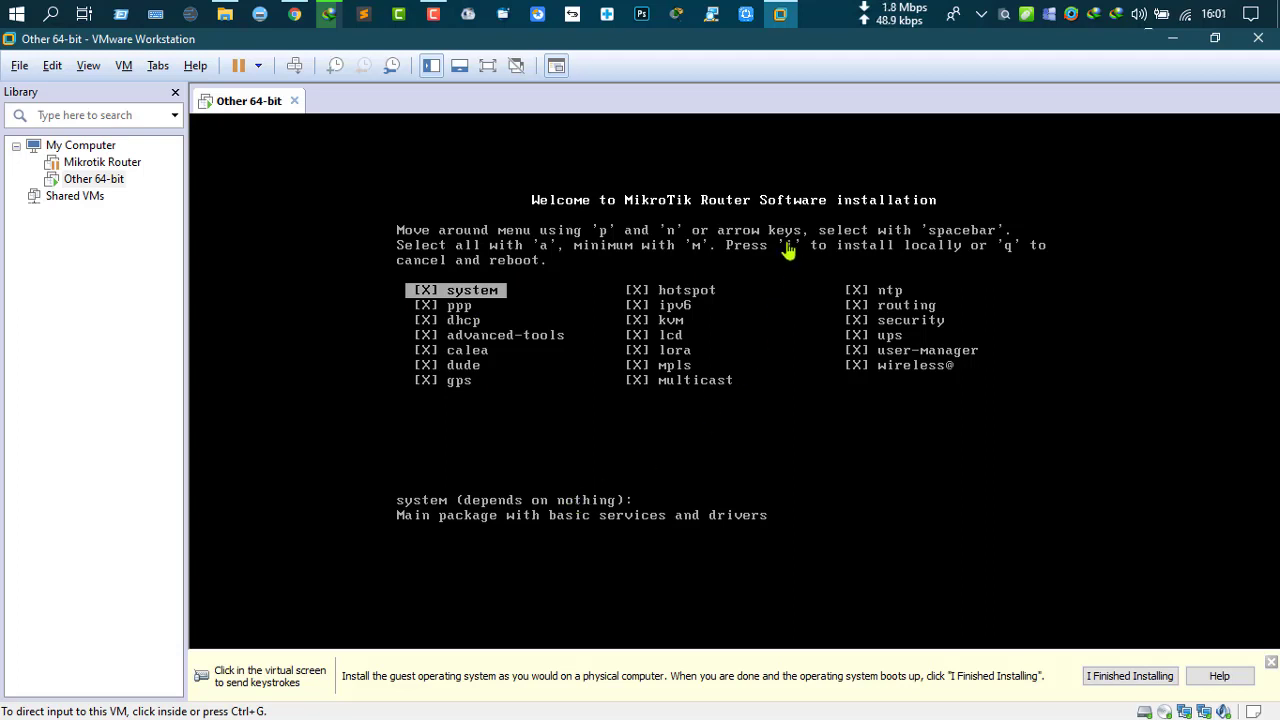
left_click(772, 316)
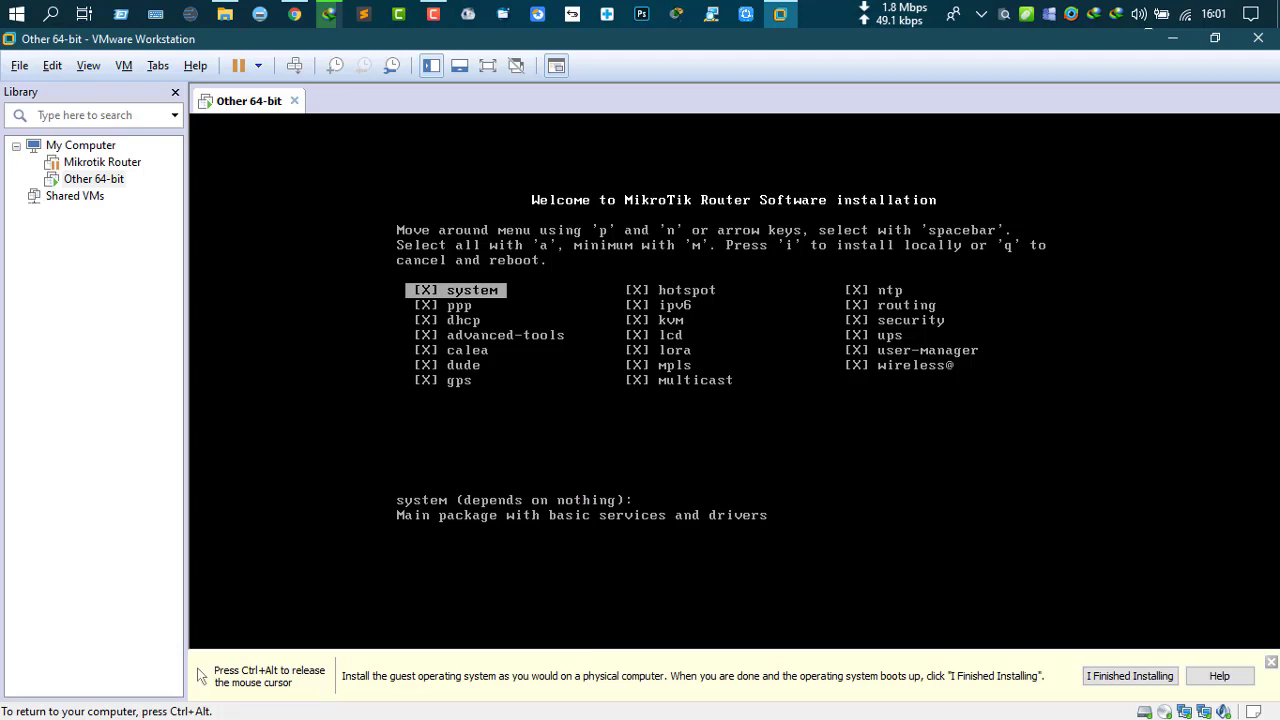
key("i")
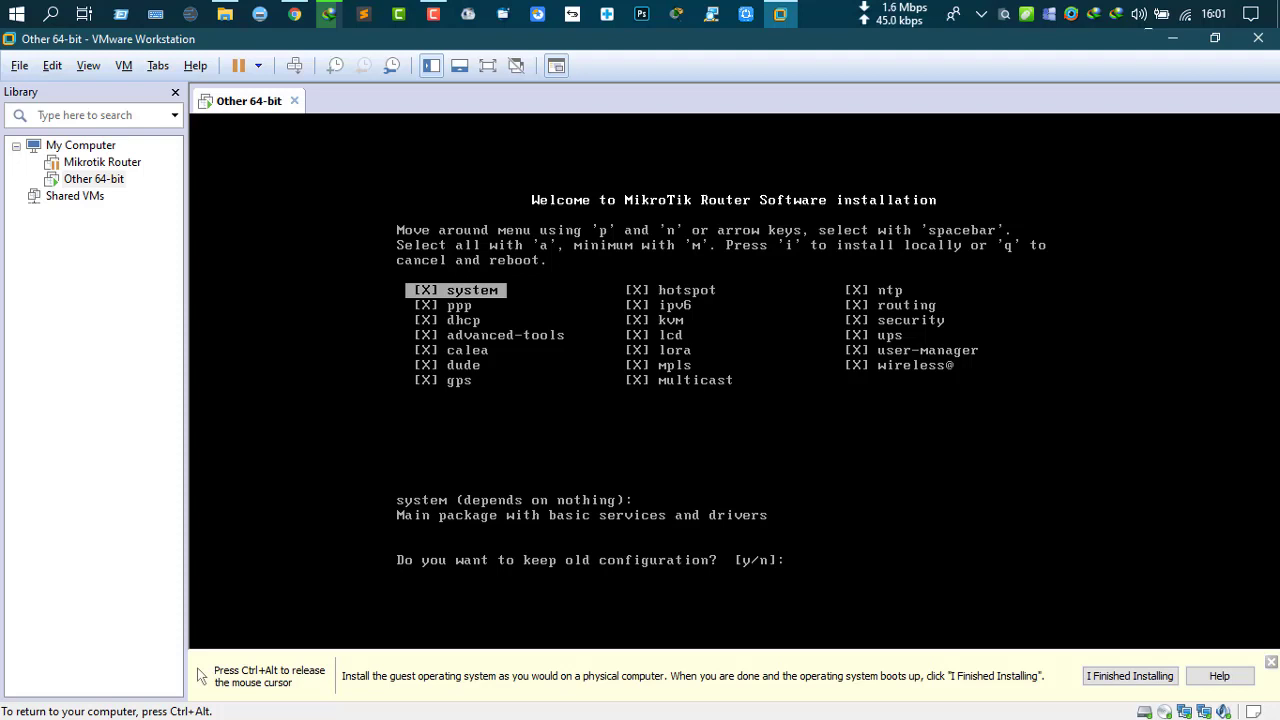
type("y/n]:")
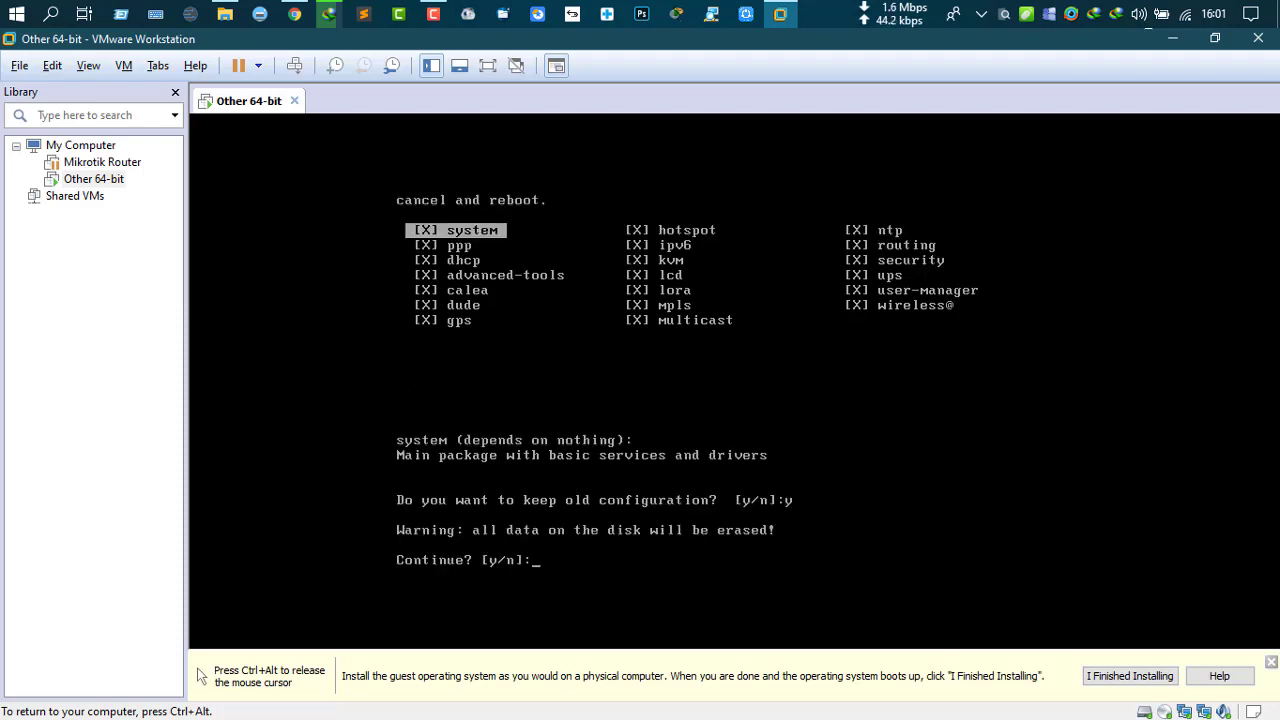
type("y")
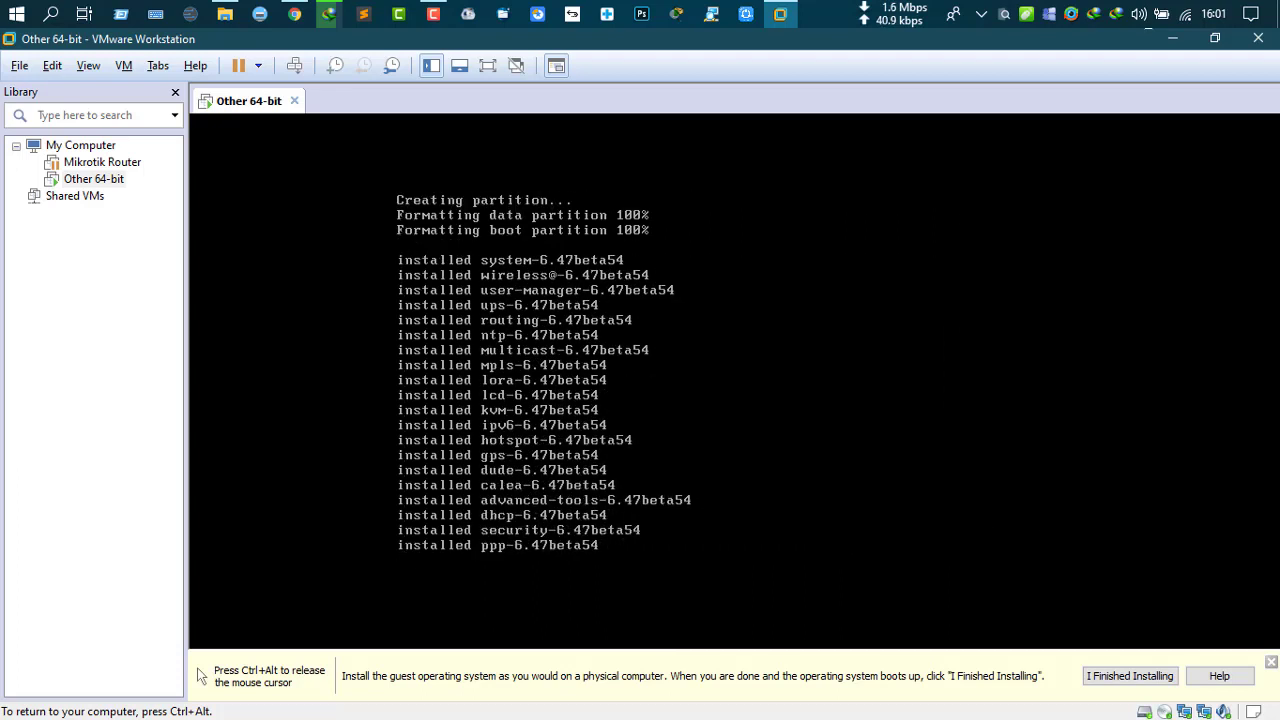
key("ctrl+alt")
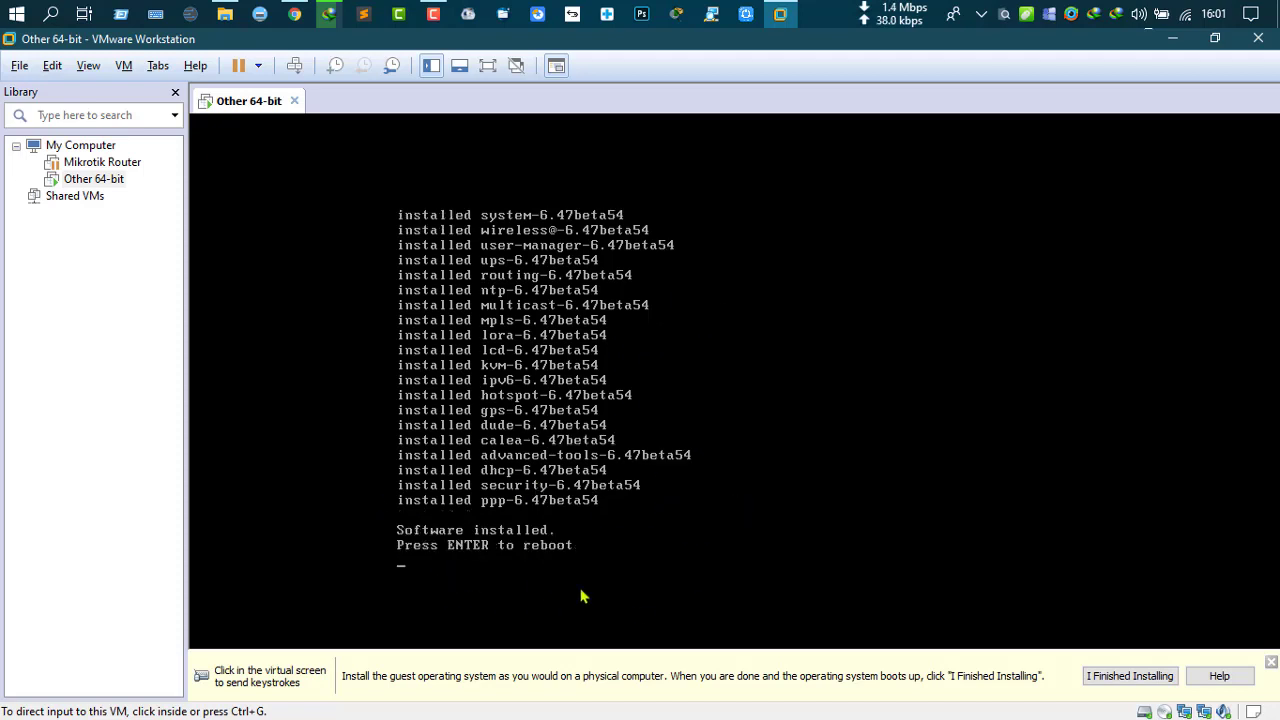
Step: Reboot the installed router VM with Enter and wait for the MikroTik login prompt
left_click(453, 543)
key("Return")
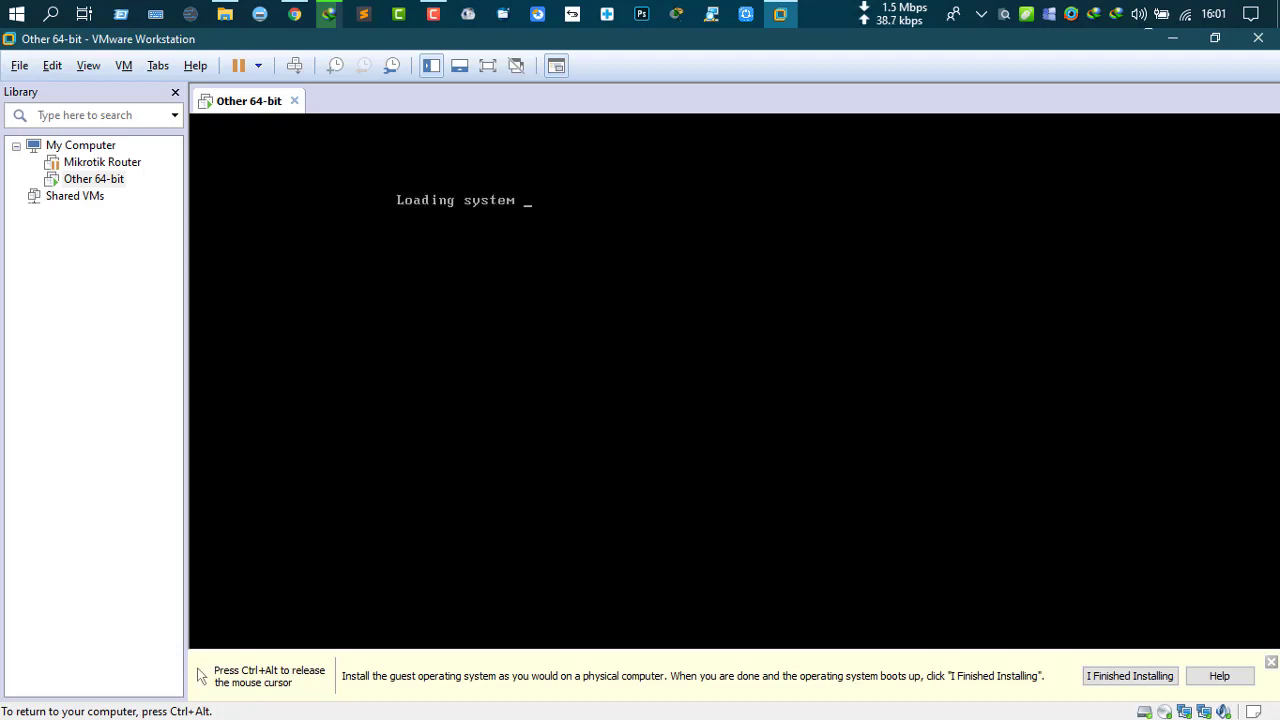
key("ctrl+alt")
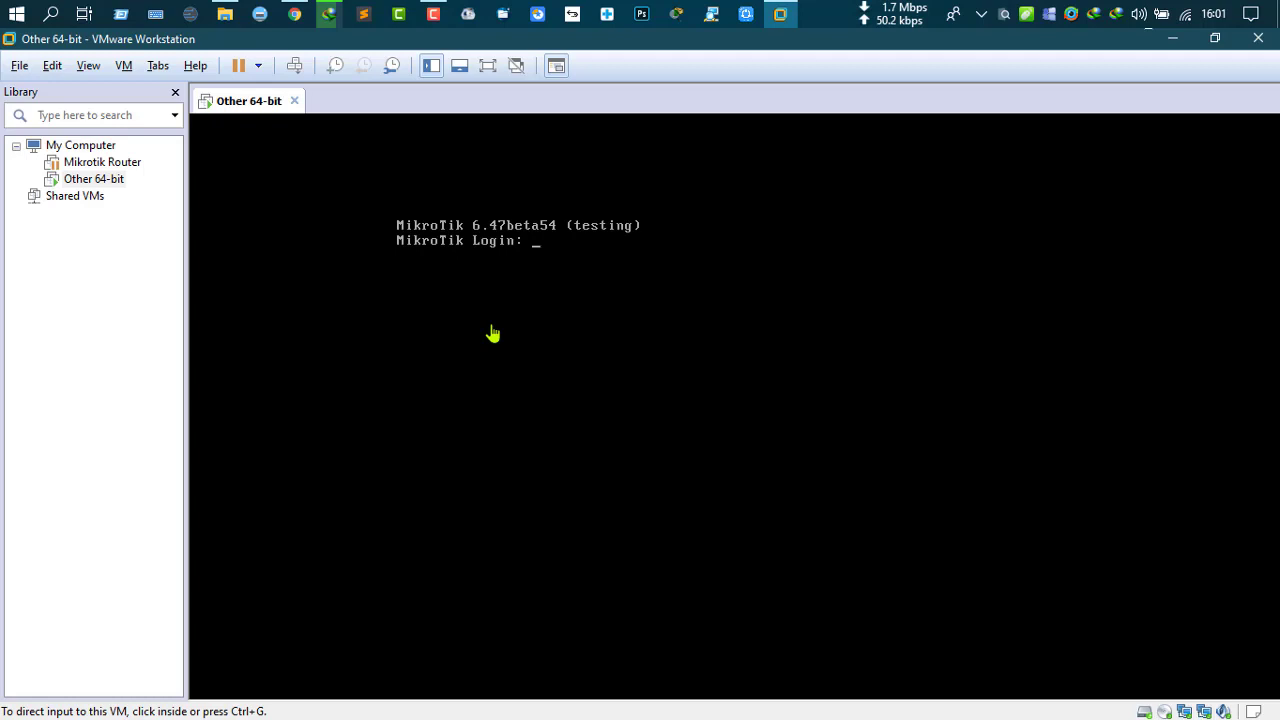
Step: Log in as admin with a blank password and answer n to the license prompt
left_click(540, 251)
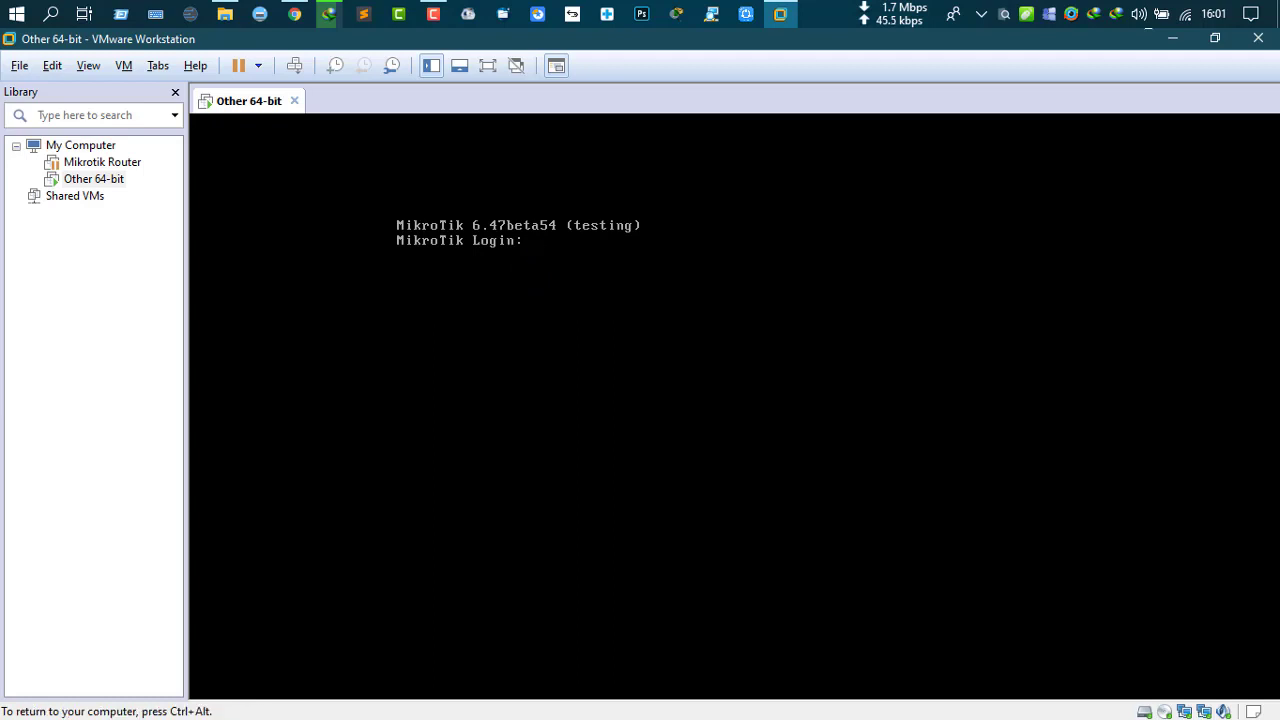
type("admin")
key("Return")
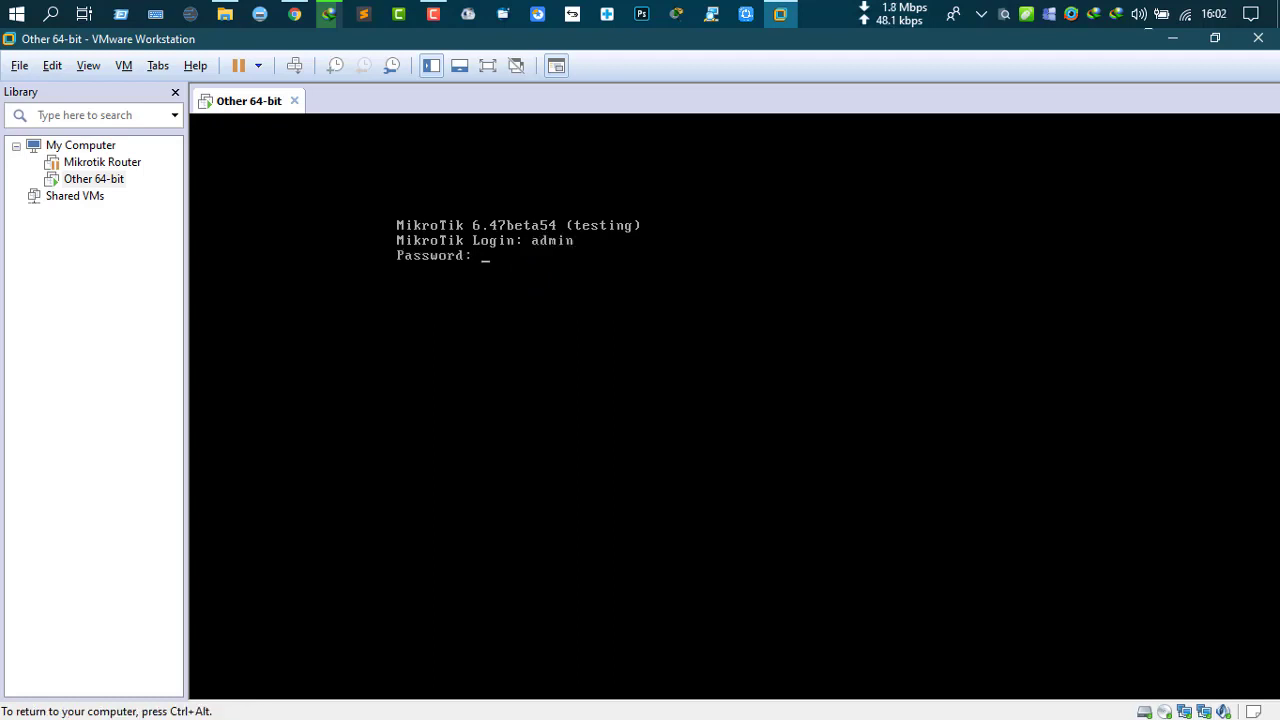
key("Return")
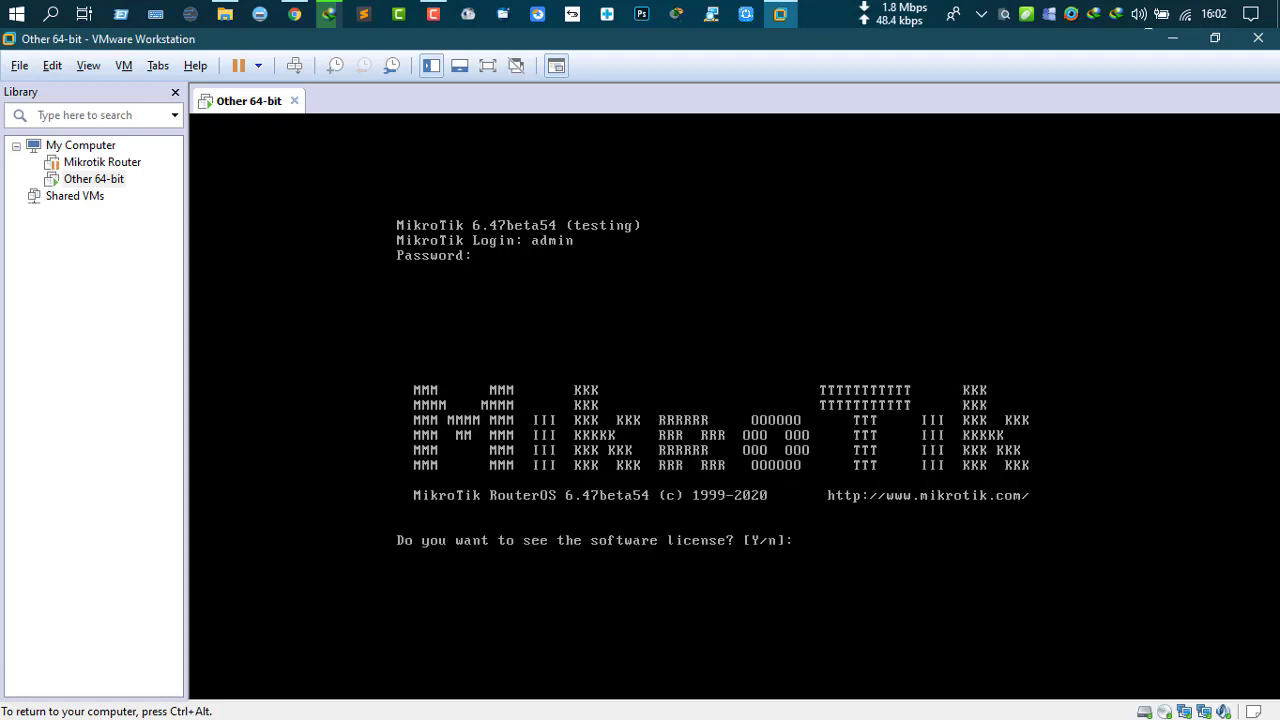
type("n")
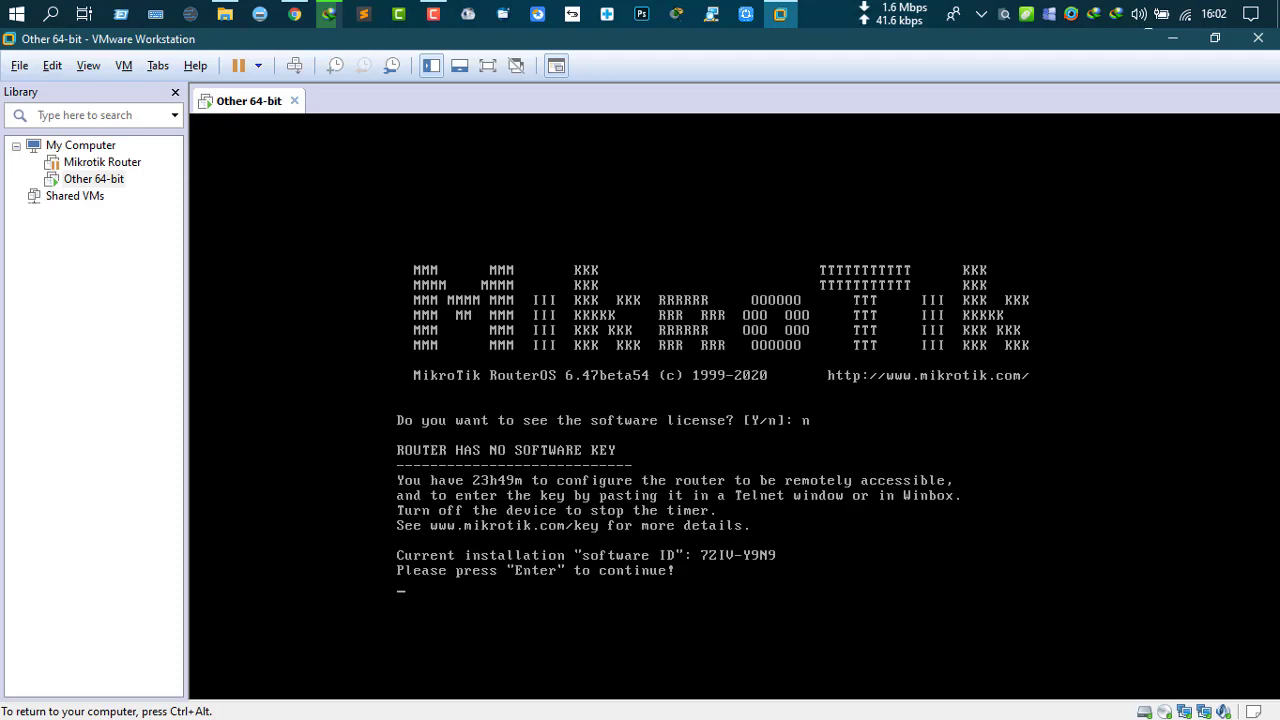
key("Return")
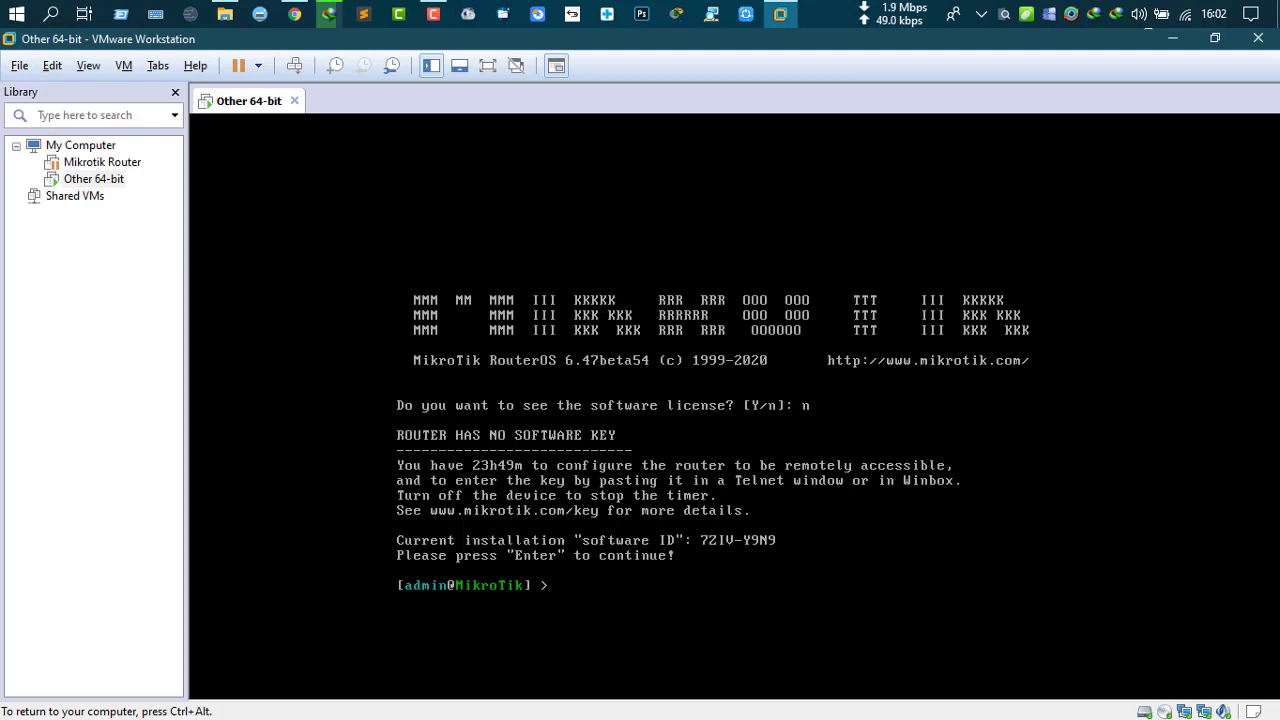
key("ctrl+alt")
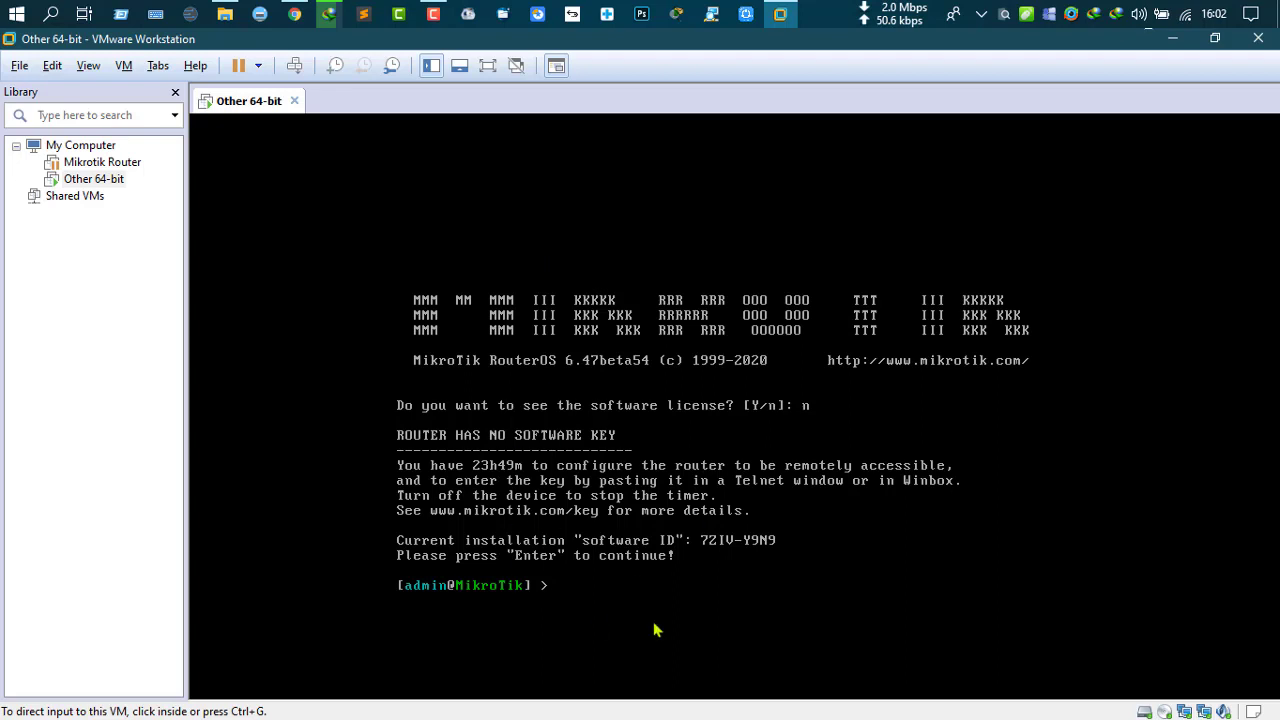
Step: Power off the Other 64-bit MikroTik router VM and minimize Workstation to show the Windows desktop
left_click(258, 66)
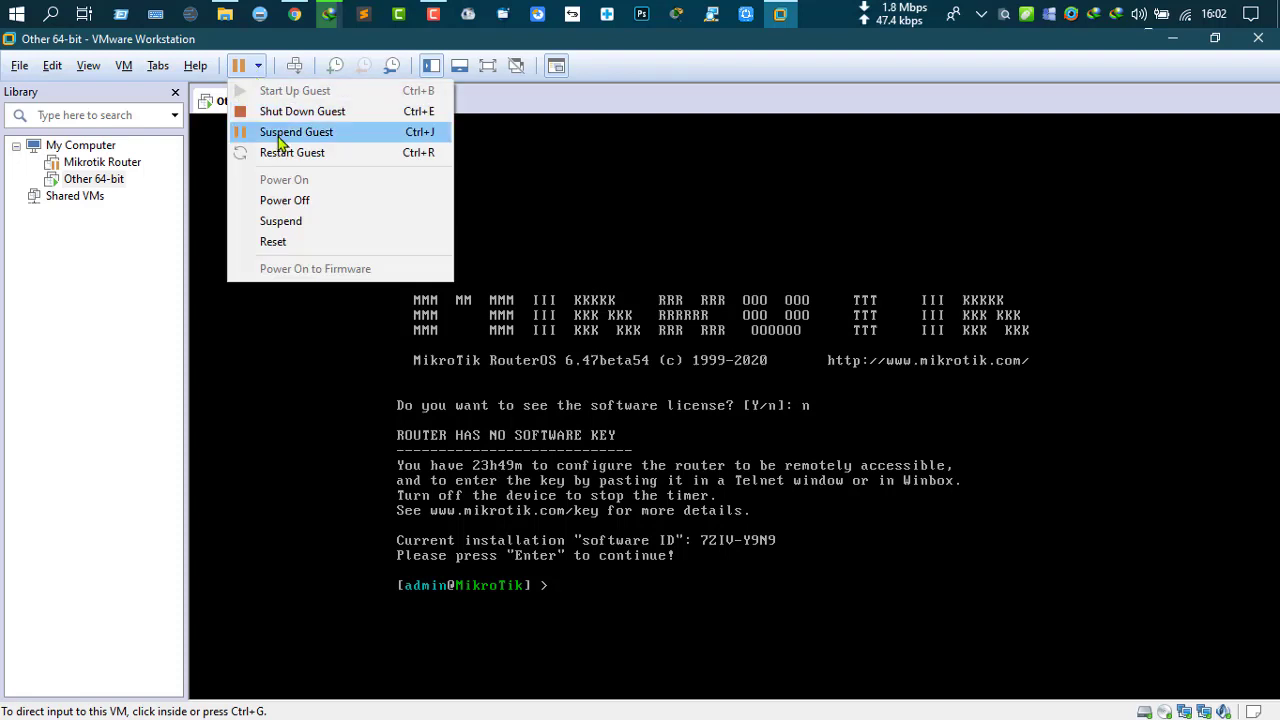
left_click(300, 203)
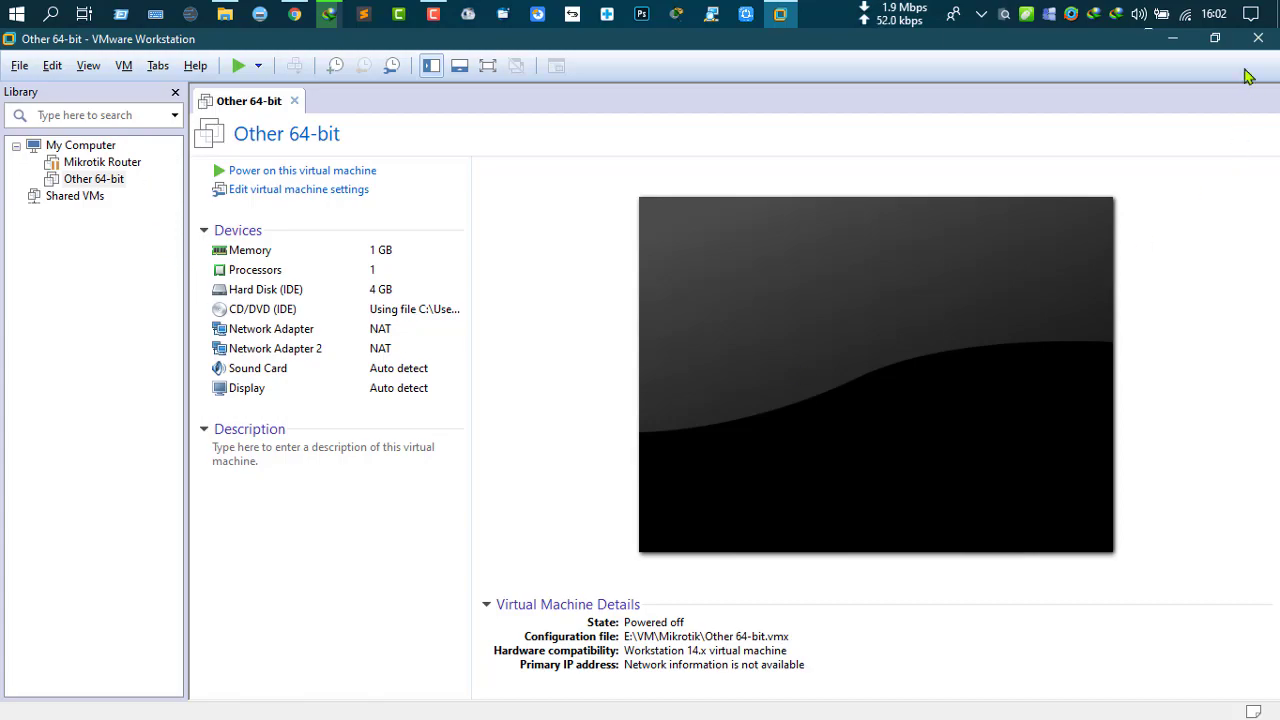
left_click(1172, 38)
right_click(340, 180)
left_click(364, 228)
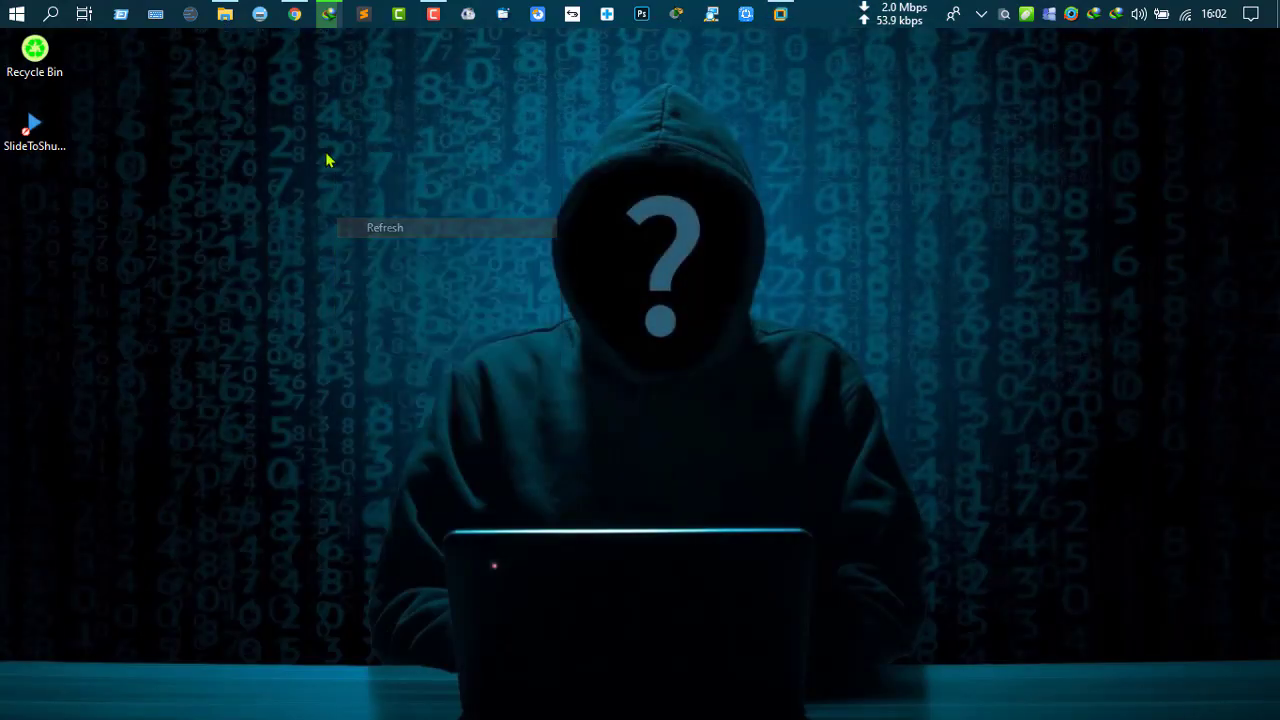
right_click(329, 157)
left_click(356, 208)
right_click(341, 181)
left_click(377, 240)
right_click(337, 182)
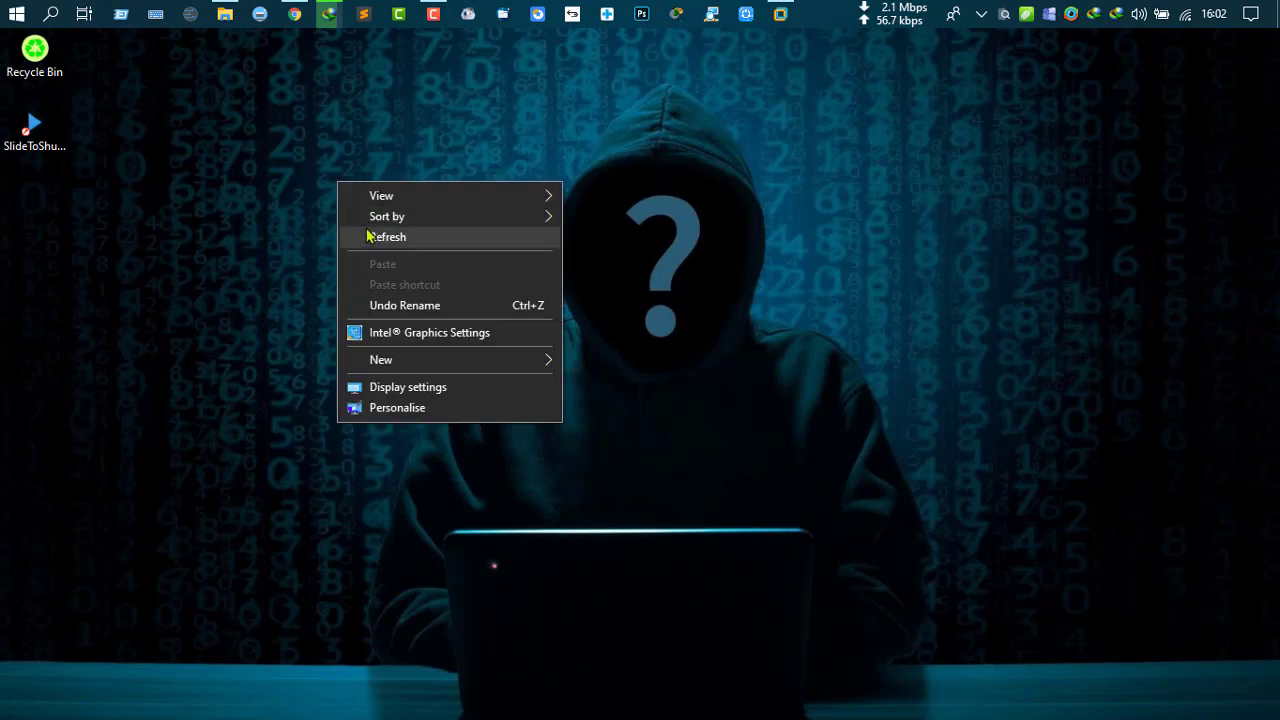
left_click(377, 236)
right_click(338, 192)
left_click(377, 251)
right_click(331, 180)
left_click(460, 232)
right_click(327, 181)
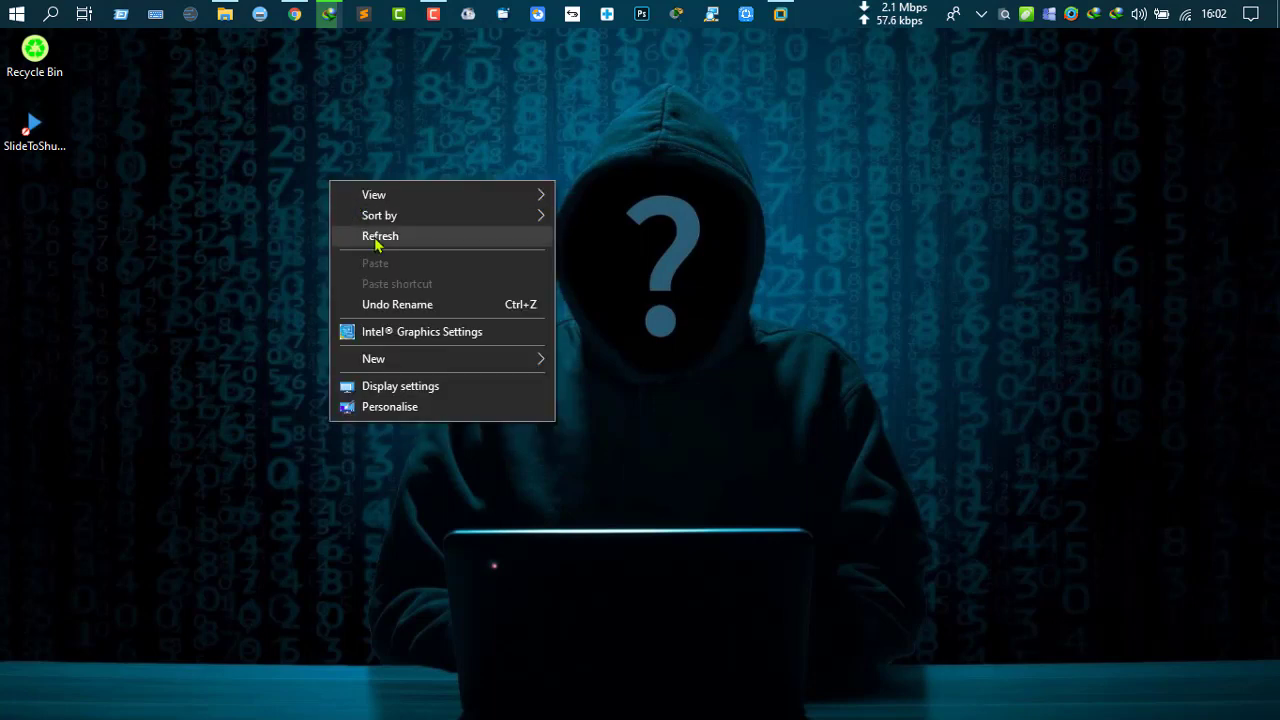
left_click(451, 238)
right_click(337, 198)
left_click(380, 258)
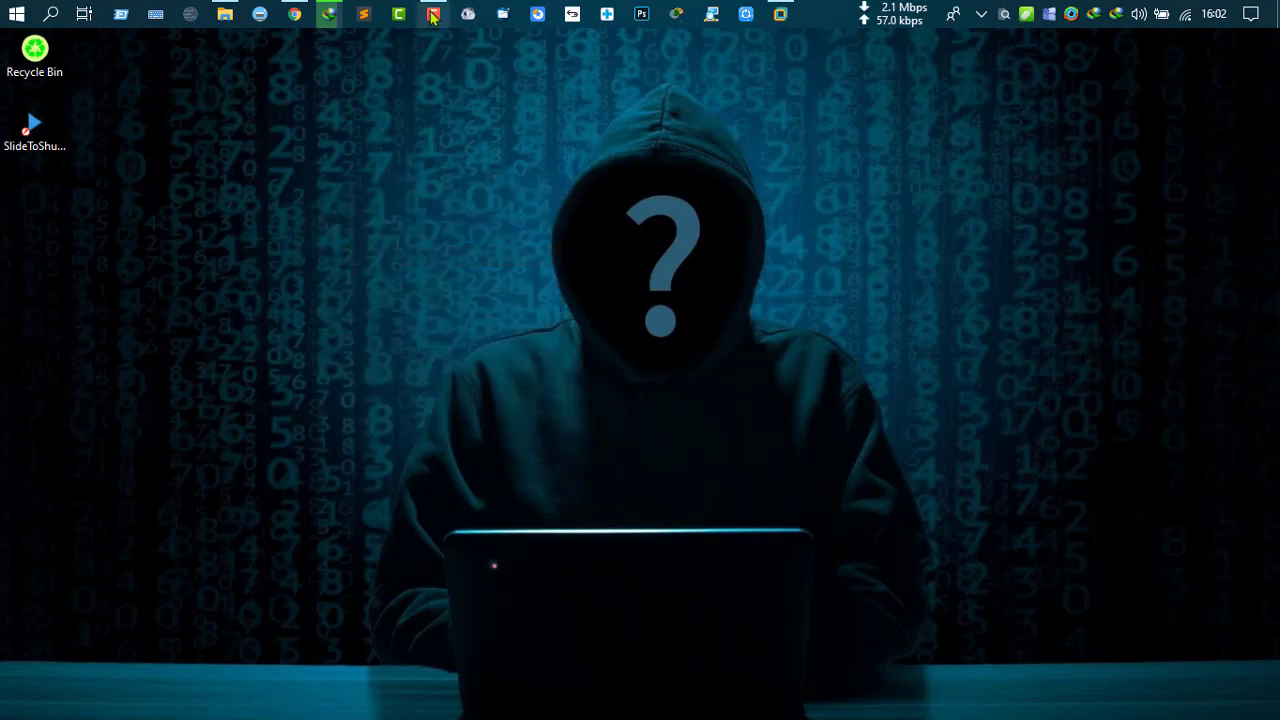
left_click(433, 14)
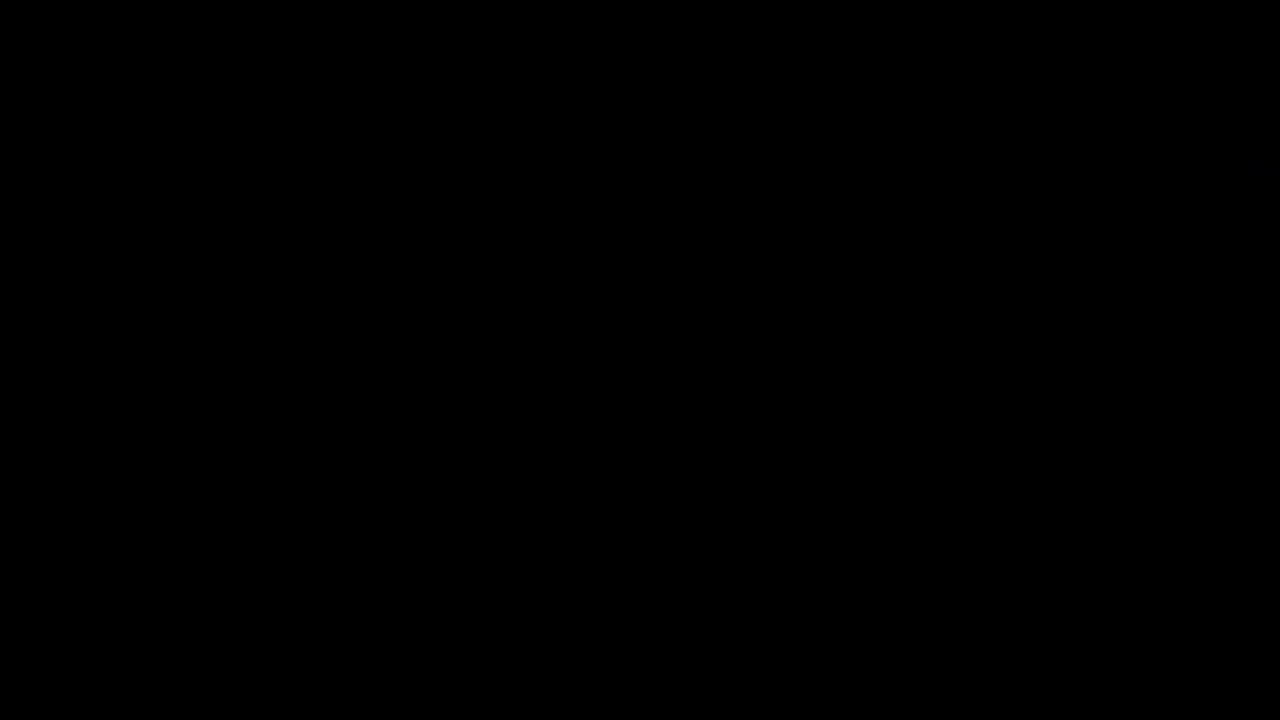